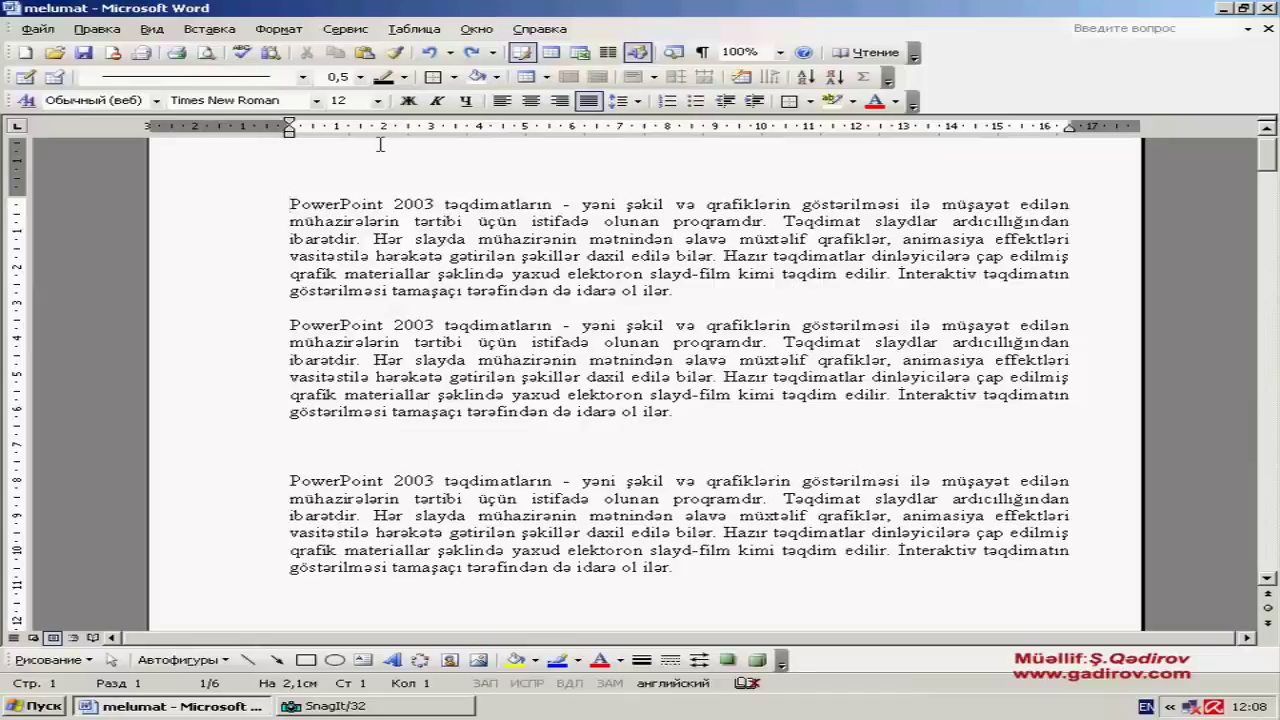
Open the Вставка (Insert) menu in the melumat document.
{"action": "left_click", "coordinate": [195, 29]}
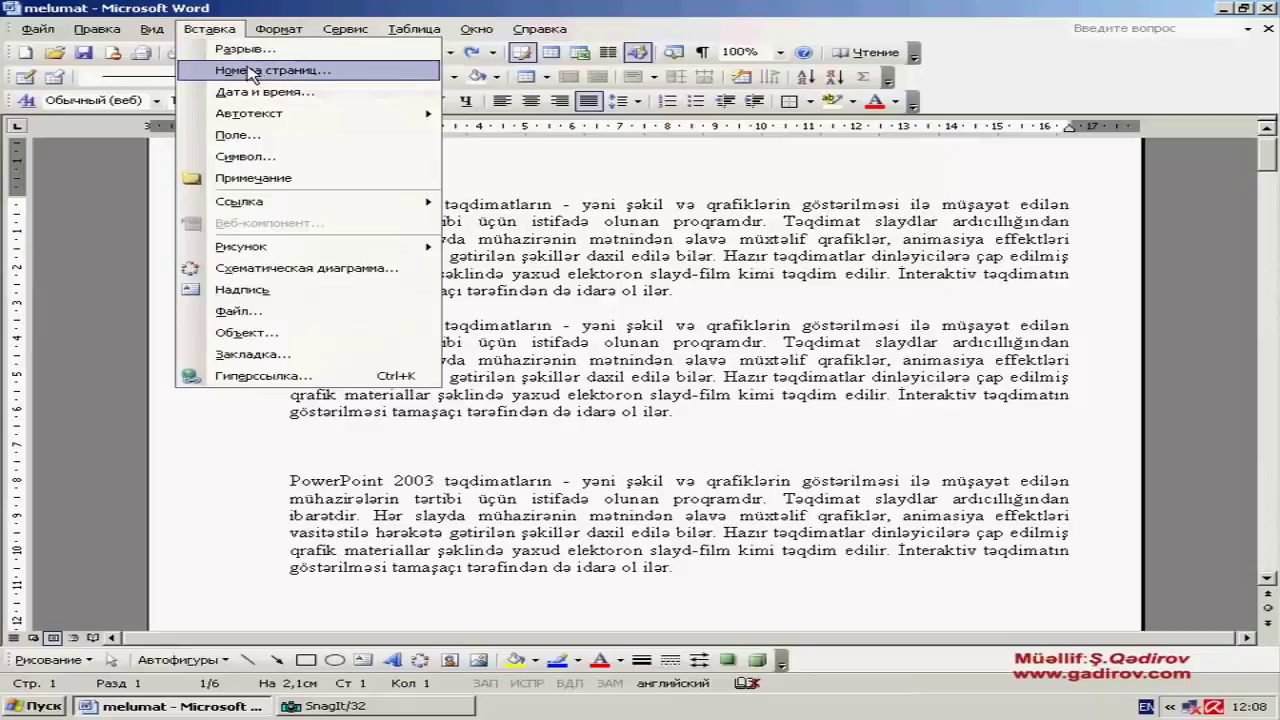
Add page numbers at the bottom of the page, centre-aligned, including the first page.
{"action": "left_click", "coordinate": [245, 70]}
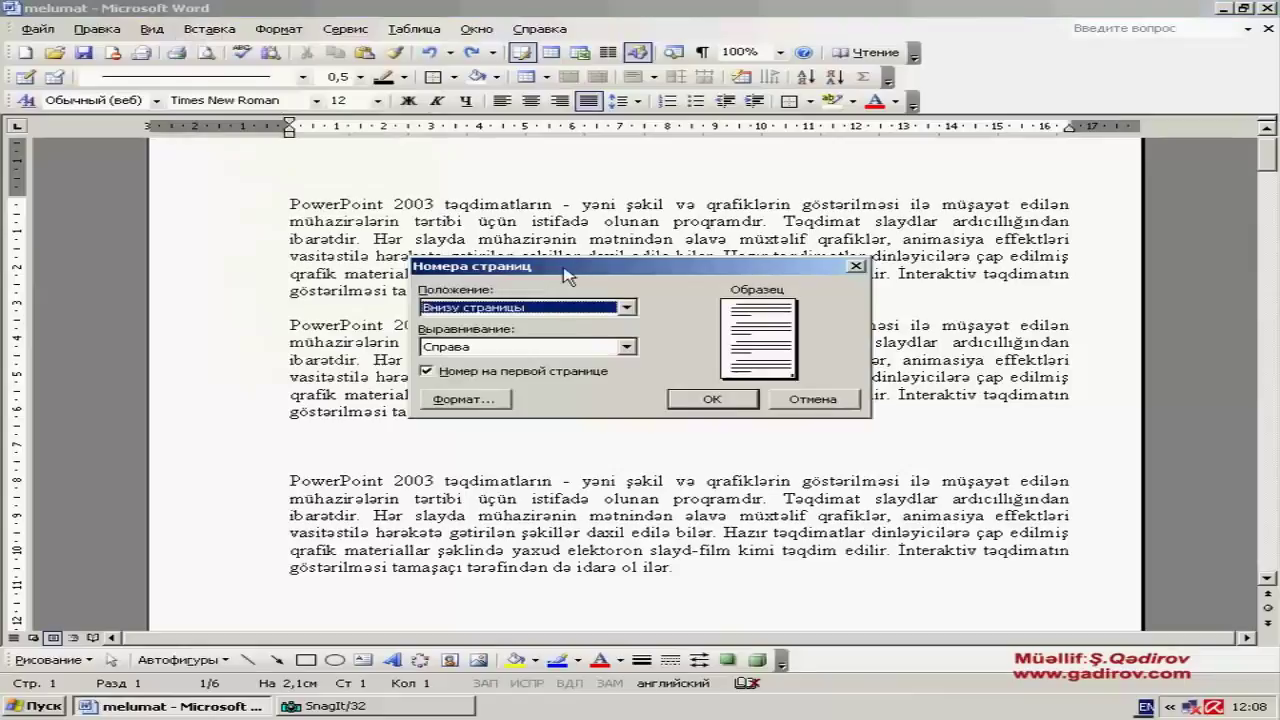
{"action": "left_click_drag", "start_coordinate": [565, 275], "coordinate": [525, 298]}
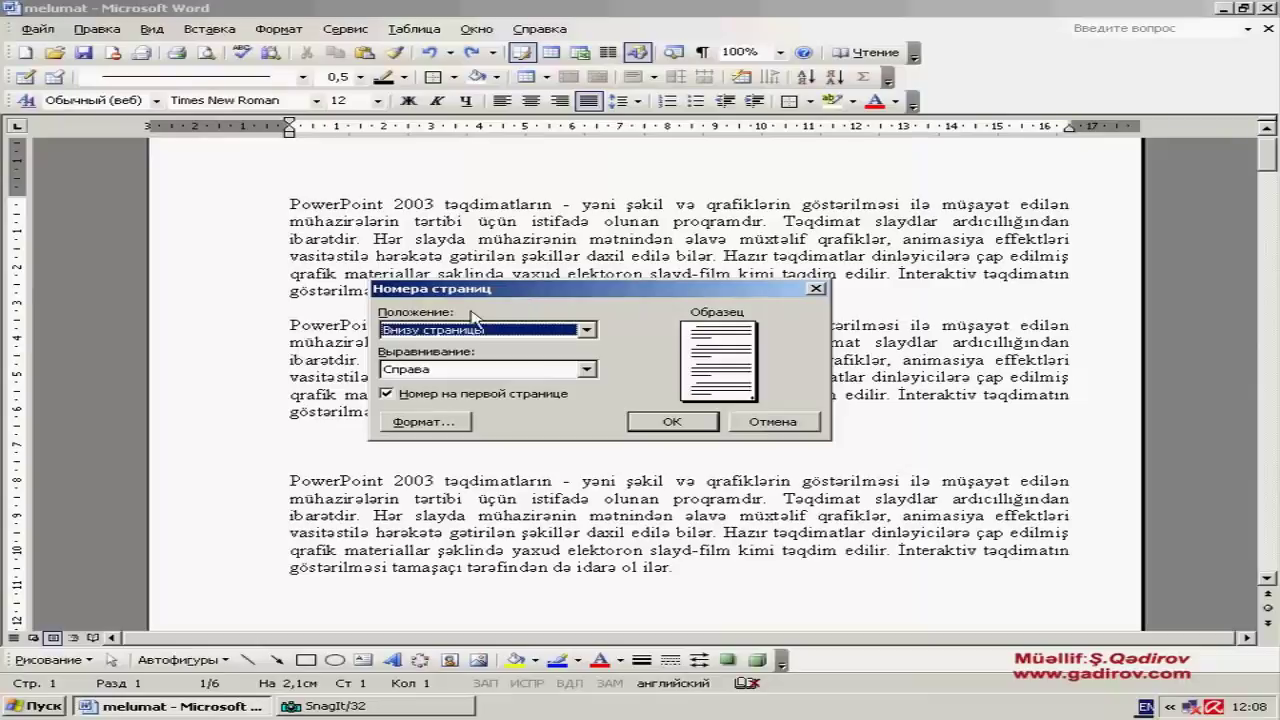
{"action": "left_click", "coordinate": [586, 330]}
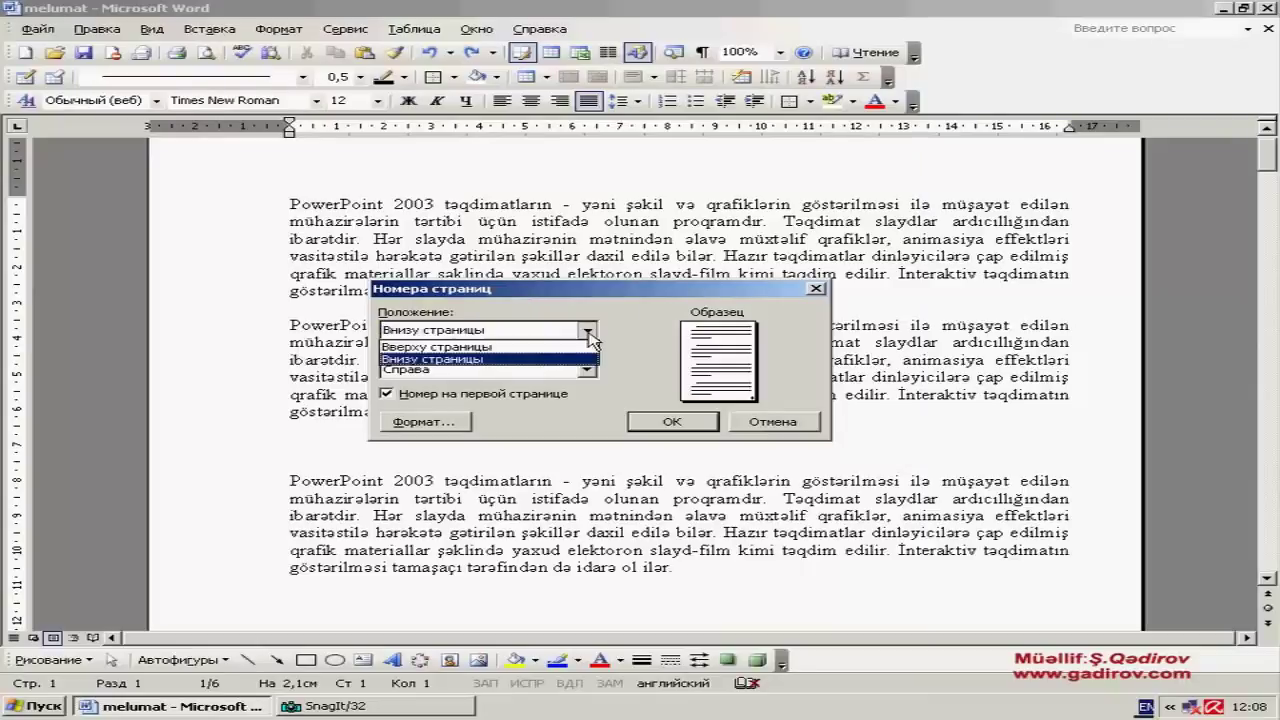
{"action": "left_click", "coordinate": [536, 350]}
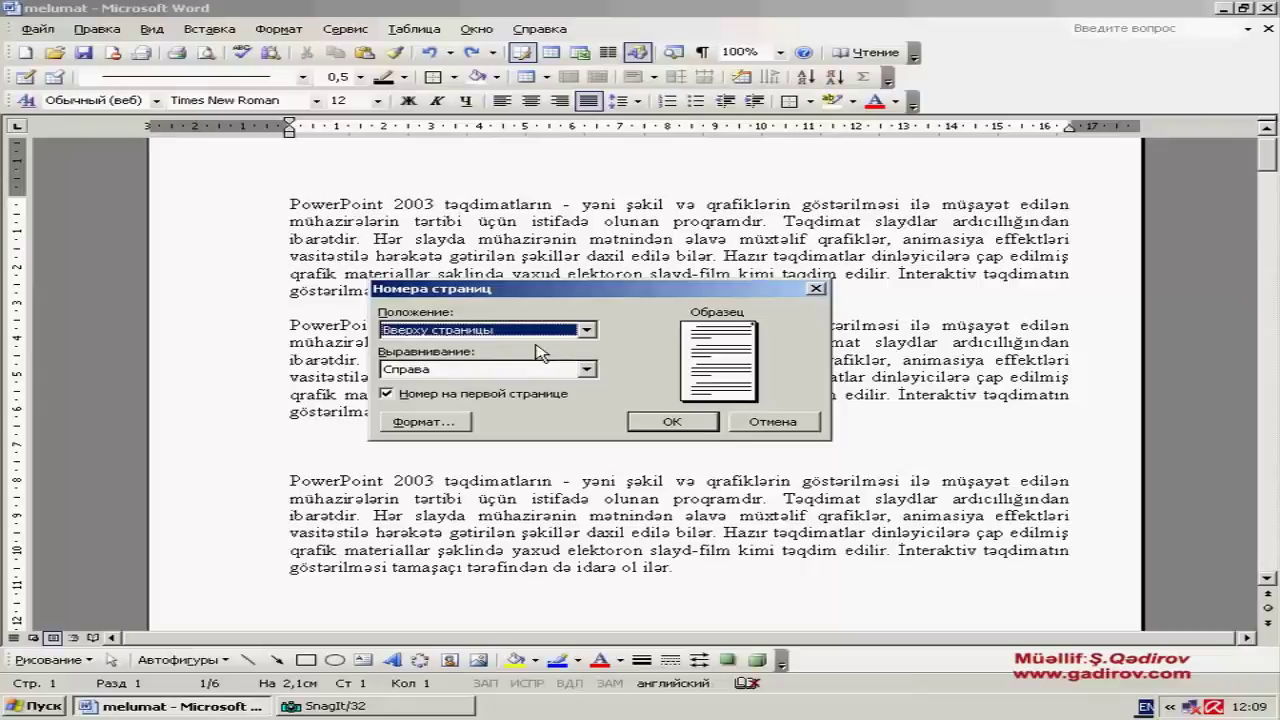
{"action": "left_click", "coordinate": [587, 331]}
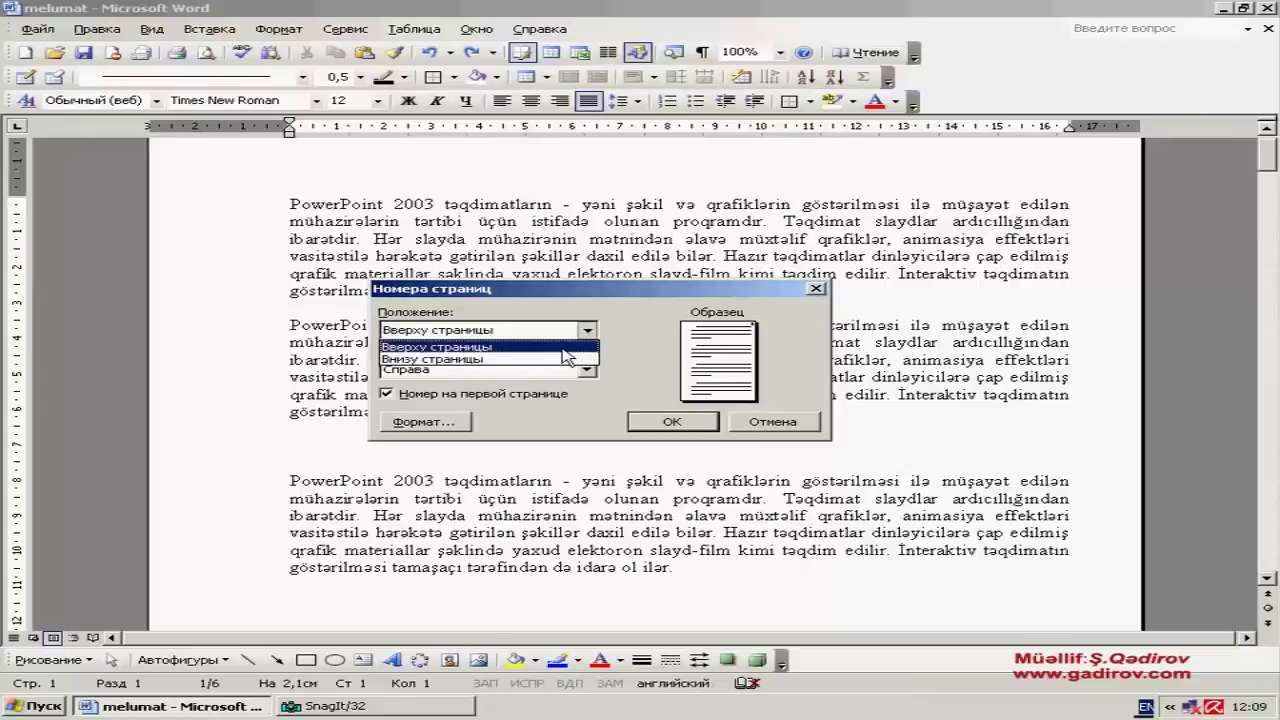
{"action": "left_click", "coordinate": [535, 358]}
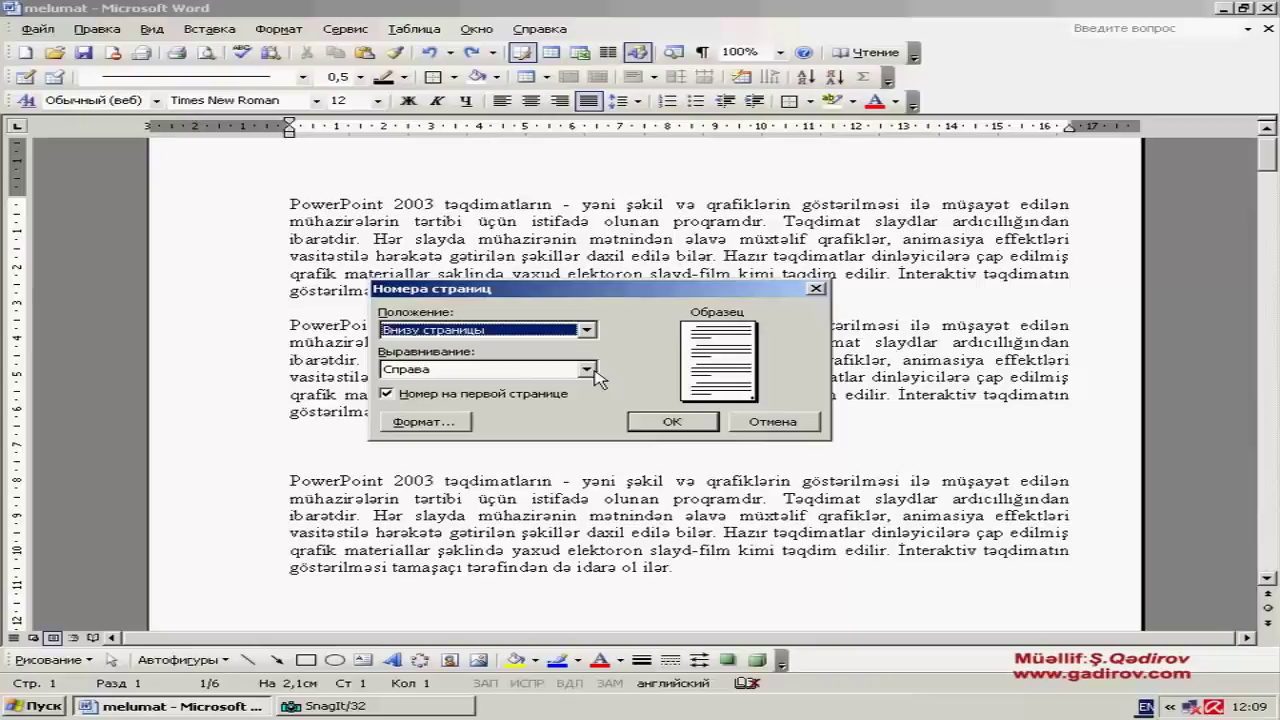
{"action": "left_click", "coordinate": [594, 370]}
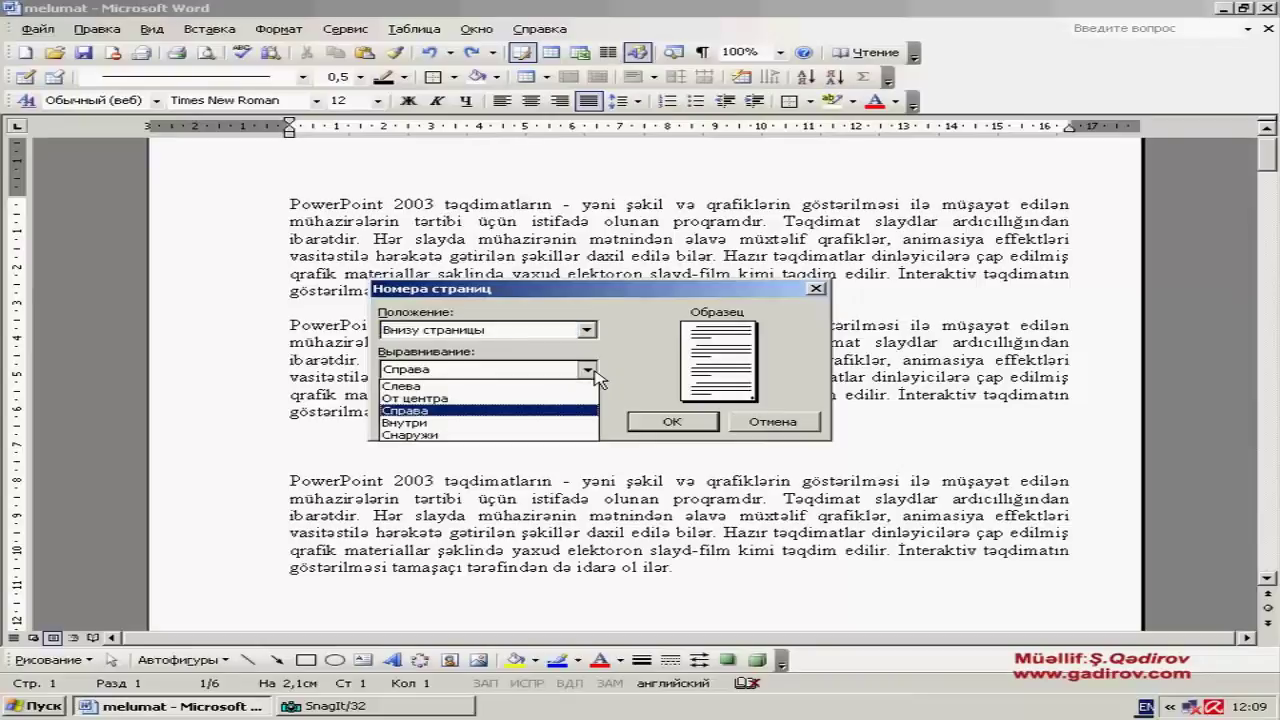
{"action": "left_click", "coordinate": [530, 400]}
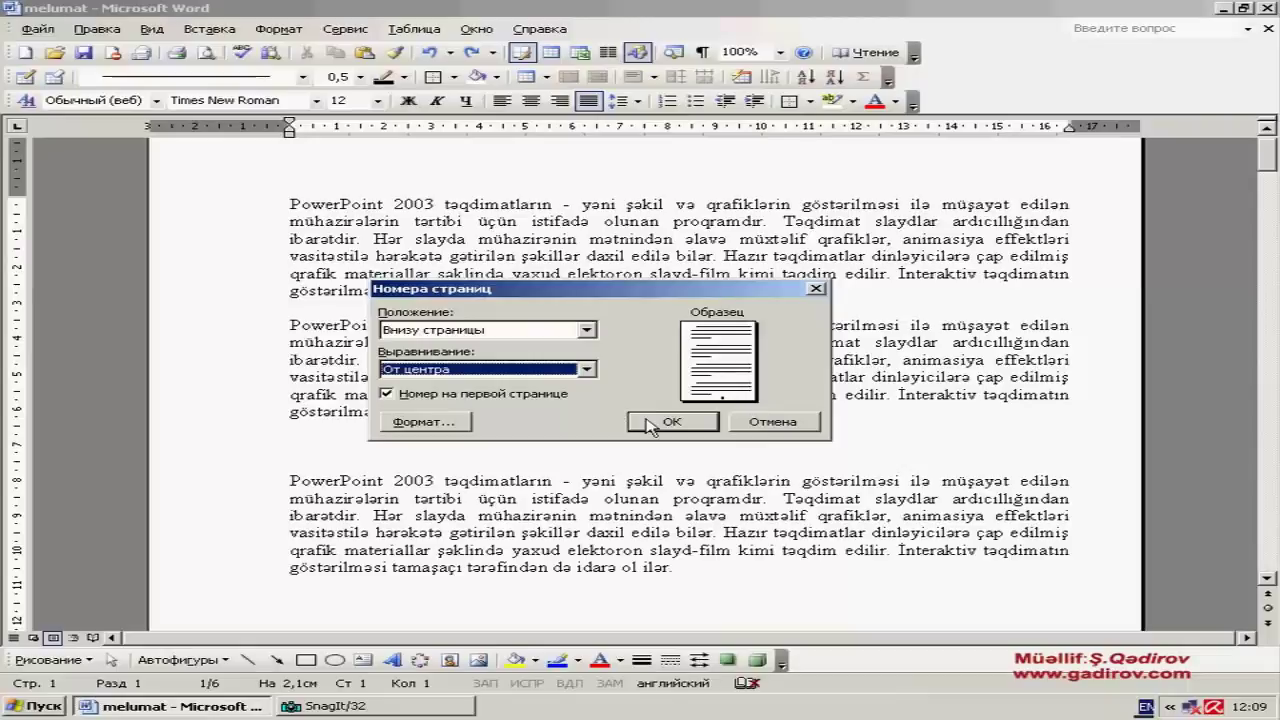
{"action": "left_click", "coordinate": [648, 424]}
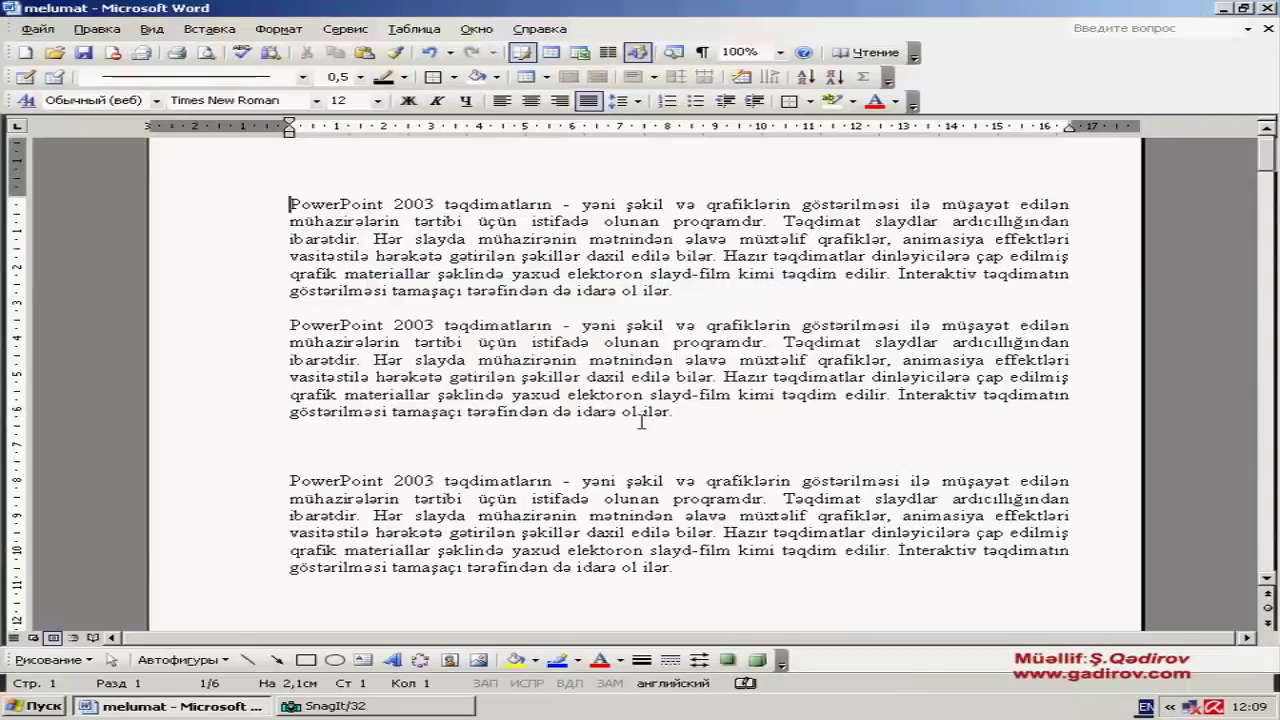
{"action": "scroll", "coordinate": [616, 436], "scroll_direction": "down", "scroll_amount": 1}
{"action": "scroll", "coordinate": [616, 436], "scroll_direction": "down", "scroll_amount": 3}
{"action": "scroll", "coordinate": [614, 440], "scroll_direction": "down", "scroll_amount": 3}
{"action": "scroll", "coordinate": [610, 437], "scroll_direction": "down", "scroll_amount": 2}
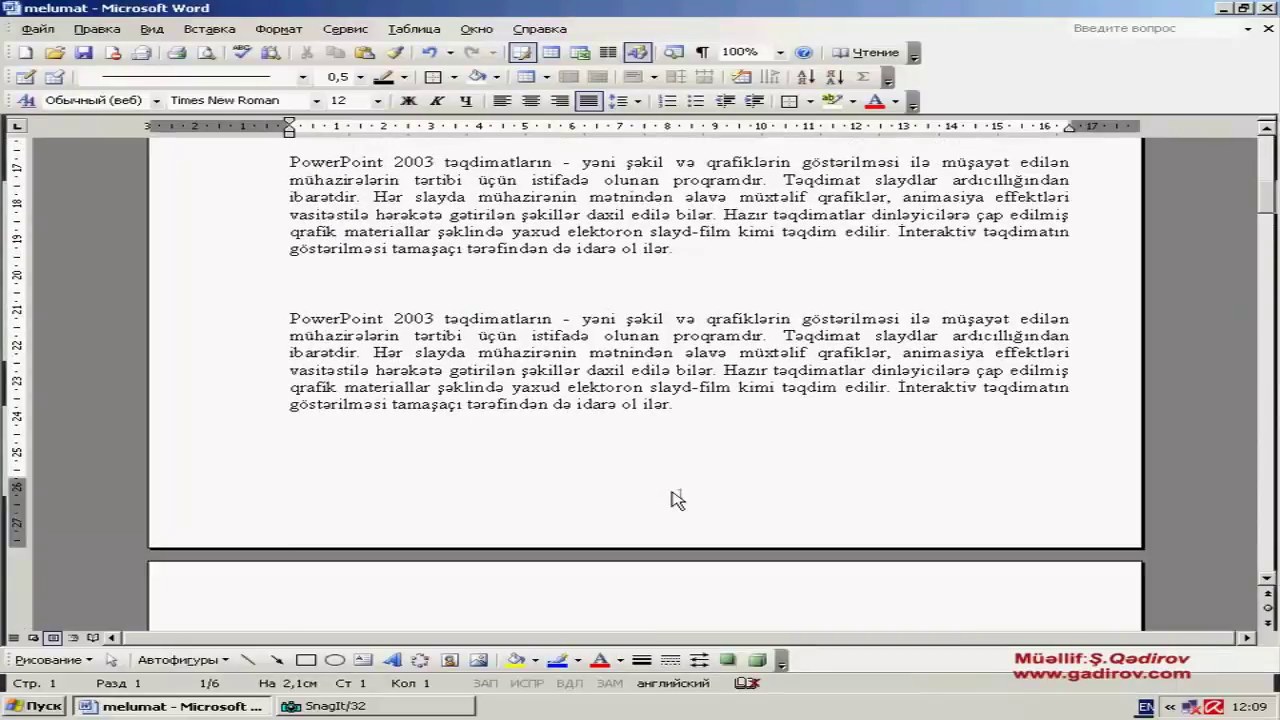
{"action": "scroll", "coordinate": [663, 500], "scroll_direction": "down", "scroll_amount": 6}
{"action": "scroll", "coordinate": [658, 499], "scroll_direction": "down", "scroll_amount": 3}
{"action": "scroll", "coordinate": [653, 497], "scroll_direction": "down", "scroll_amount": 1}
{"action": "scroll", "coordinate": [652, 497], "scroll_direction": "down", "scroll_amount": 3}
{"action": "scroll", "coordinate": [651, 490], "scroll_direction": "down", "scroll_amount": 2}
{"action": "scroll", "coordinate": [630, 440], "scroll_direction": "down", "scroll_amount": 3}
{"action": "scroll", "coordinate": [622, 453], "scroll_direction": "down", "scroll_amount": 3}
{"action": "scroll", "coordinate": [620, 470], "scroll_direction": "down", "scroll_amount": 3}
{"action": "scroll", "coordinate": [619, 490], "scroll_direction": "down", "scroll_amount": 2}
{"action": "scroll", "coordinate": [617, 519], "scroll_direction": "down", "scroll_amount": 2}
{"action": "scroll", "coordinate": [617, 519], "scroll_direction": "up", "scroll_amount": 3}
{"action": "scroll", "coordinate": [617, 520], "scroll_direction": "up", "scroll_amount": 4}
{"action": "scroll", "coordinate": [617, 521], "scroll_direction": "up", "scroll_amount": 4}
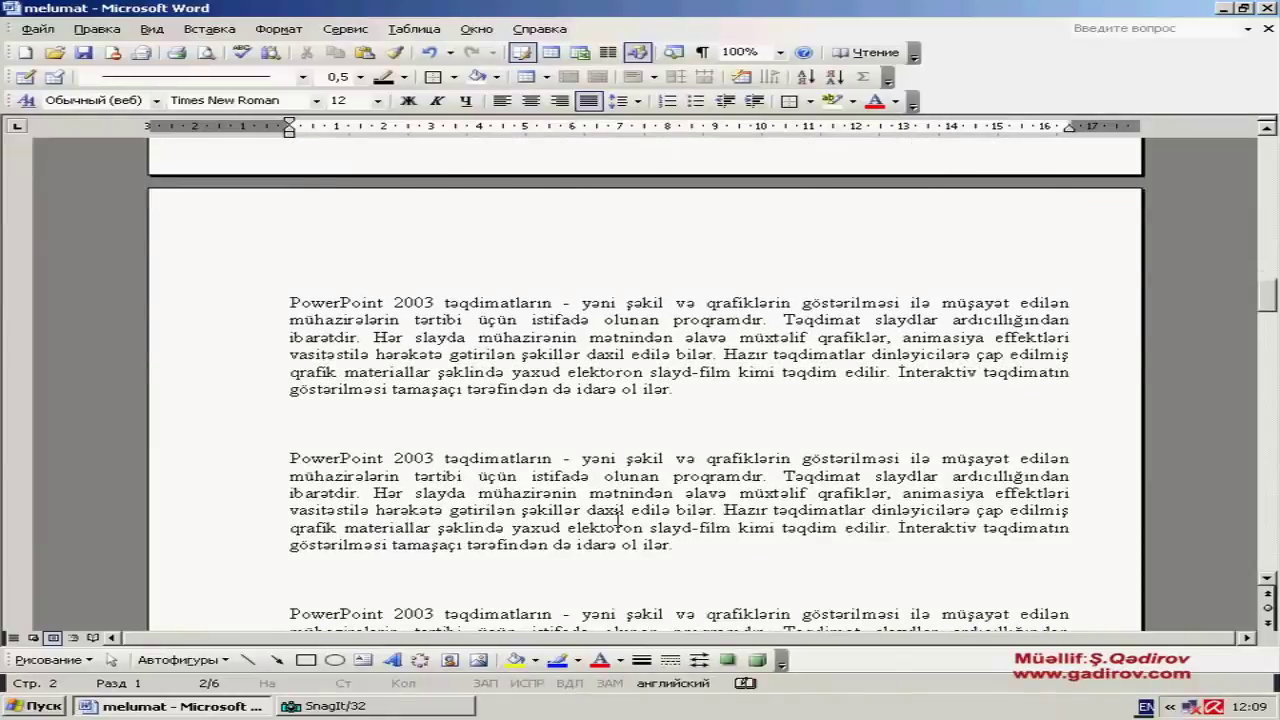
{"action": "scroll", "coordinate": [617, 519], "scroll_direction": "up", "scroll_amount": 6}
{"action": "scroll", "coordinate": [617, 519], "scroll_direction": "down", "scroll_amount": 8}
{"action": "scroll", "coordinate": [617, 519], "scroll_direction": "up", "scroll_amount": 1}
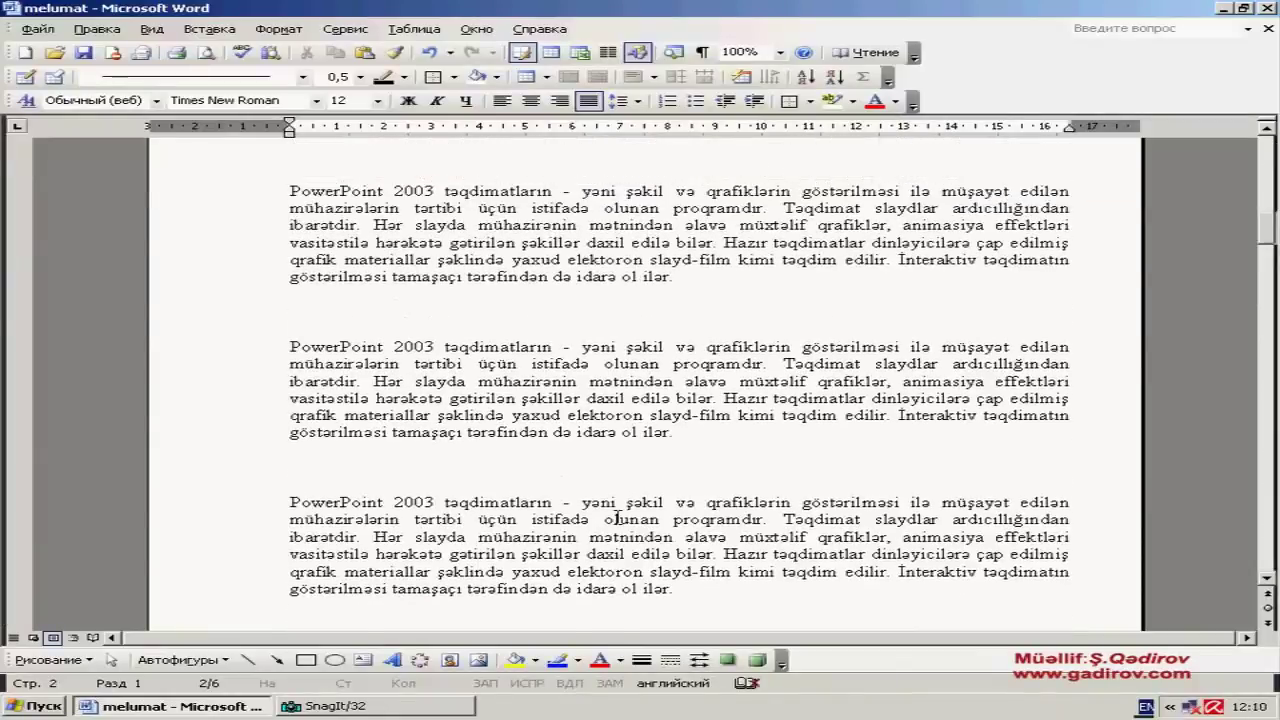
{"action": "scroll", "coordinate": [617, 519], "scroll_direction": "up", "scroll_amount": 3}
{"action": "scroll", "coordinate": [615, 519], "scroll_direction": "up", "scroll_amount": 3}
{"action": "scroll", "coordinate": [612, 517], "scroll_direction": "up", "scroll_amount": 3}
{"action": "scroll", "coordinate": [606, 513], "scroll_direction": "up", "scroll_amount": 2}
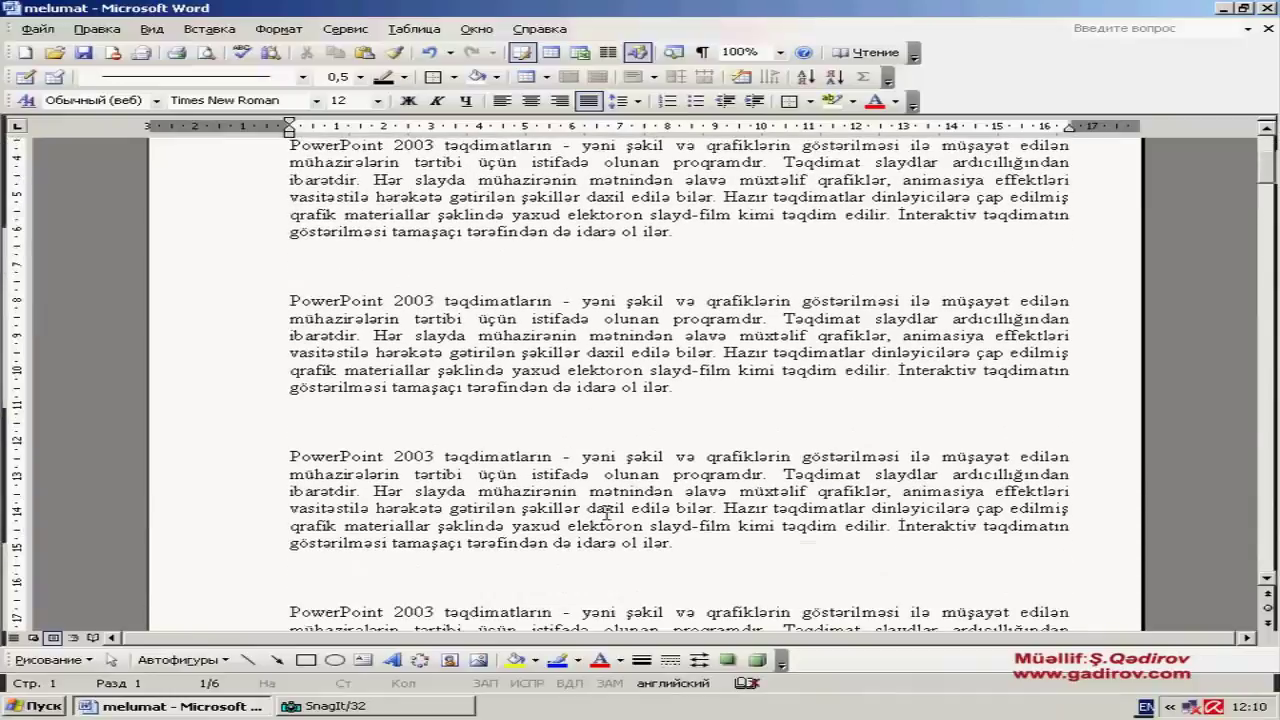
{"action": "scroll", "coordinate": [606, 513], "scroll_direction": "up", "scroll_amount": 2}
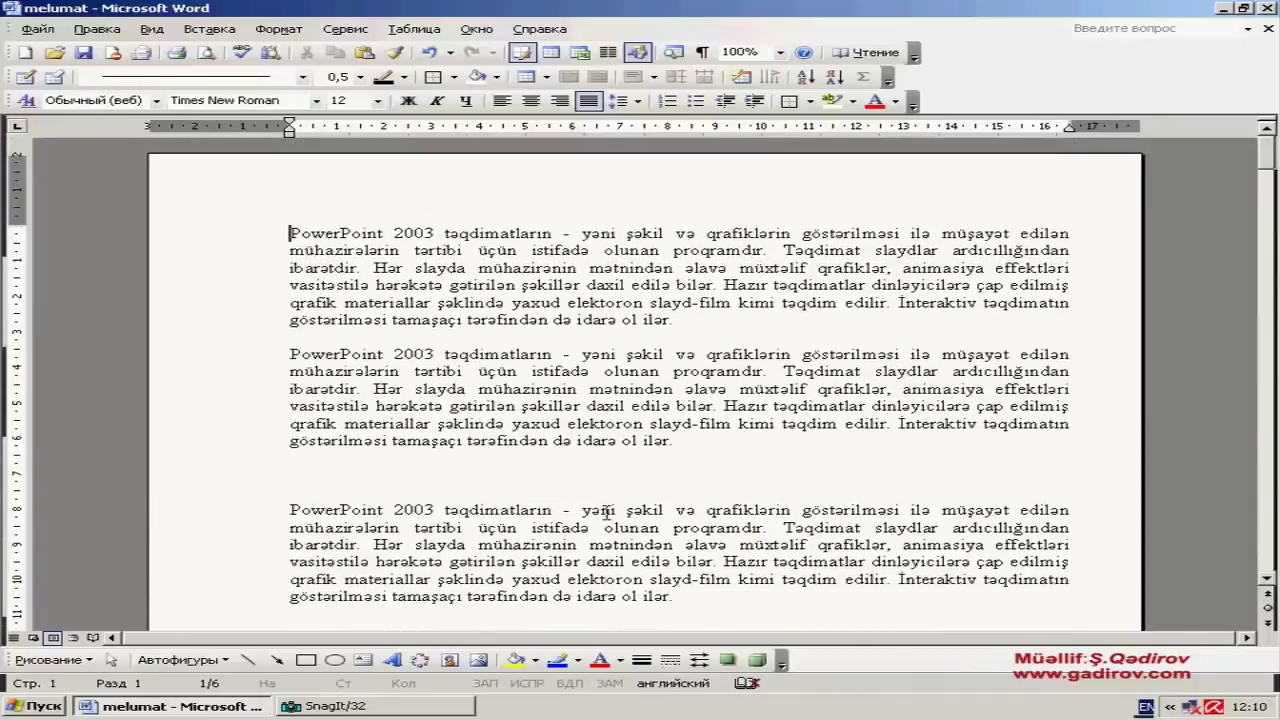
Change the page number format to the dashed '- 1 -, - 2 -, - 3 -' style.
{"action": "left_click", "coordinate": [209, 28]}
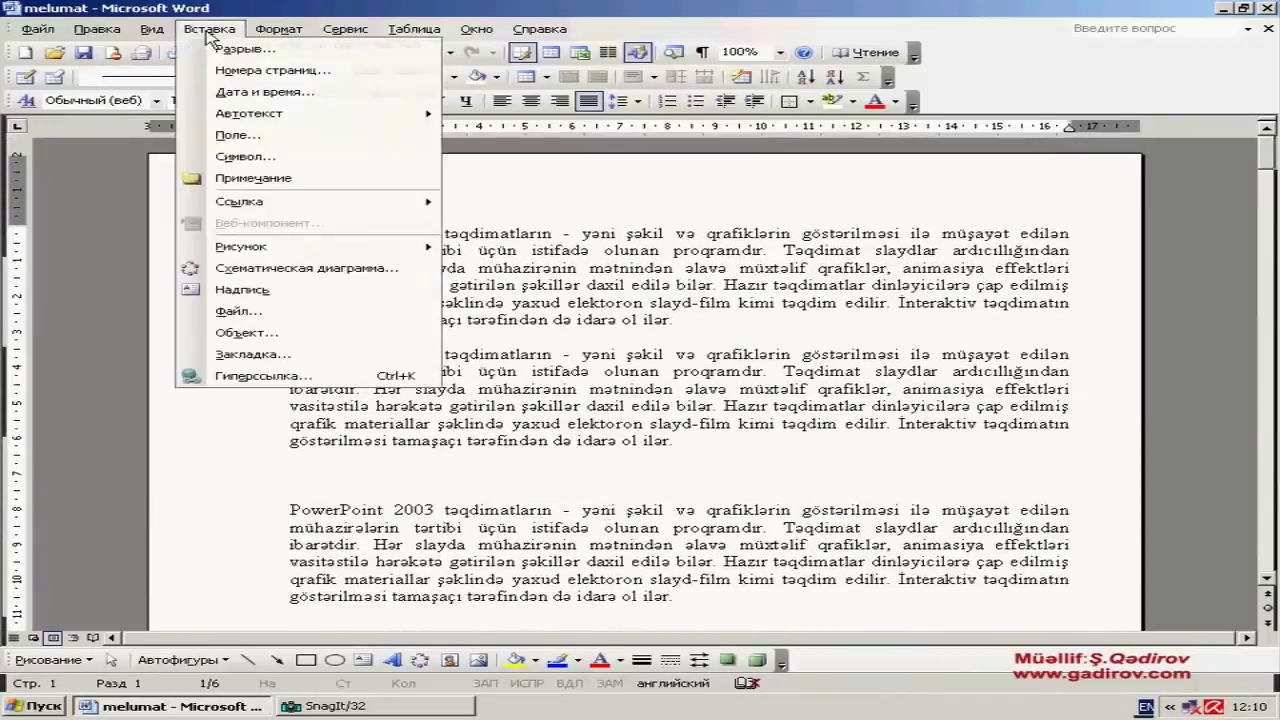
{"action": "left_click", "coordinate": [240, 72]}
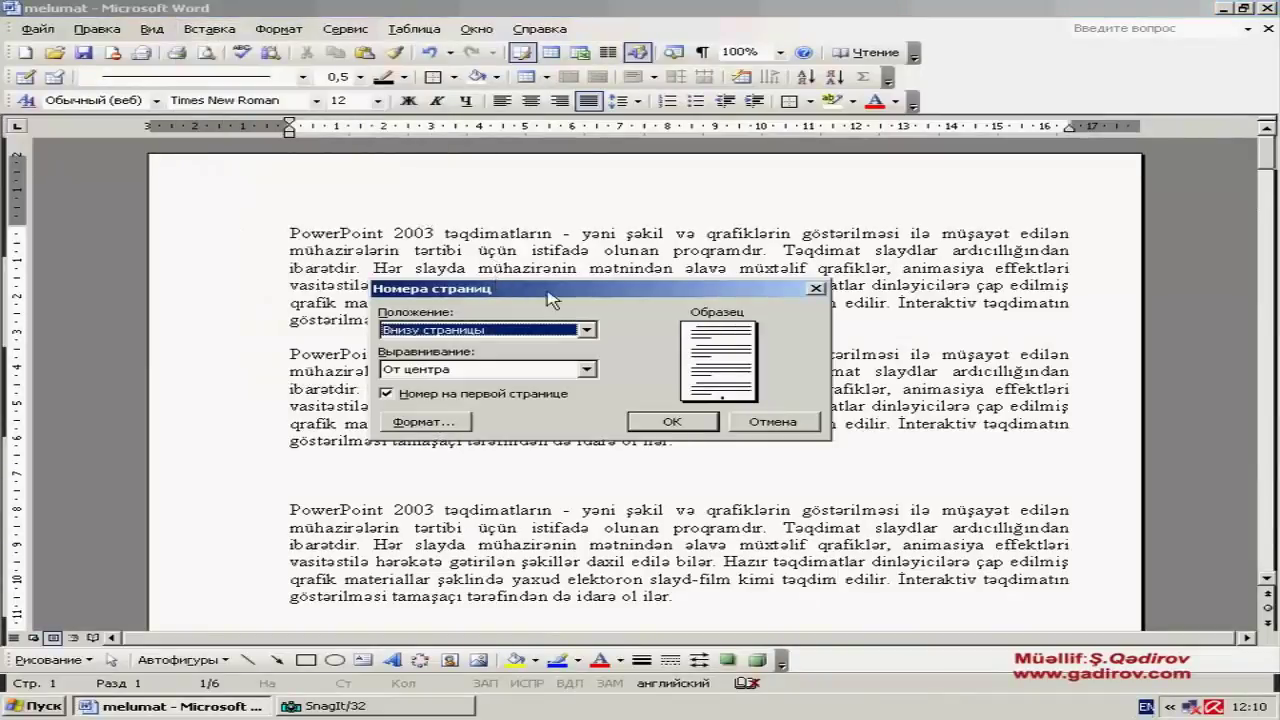
{"action": "left_click_drag", "start_coordinate": [542, 290], "coordinate": [586, 291]}
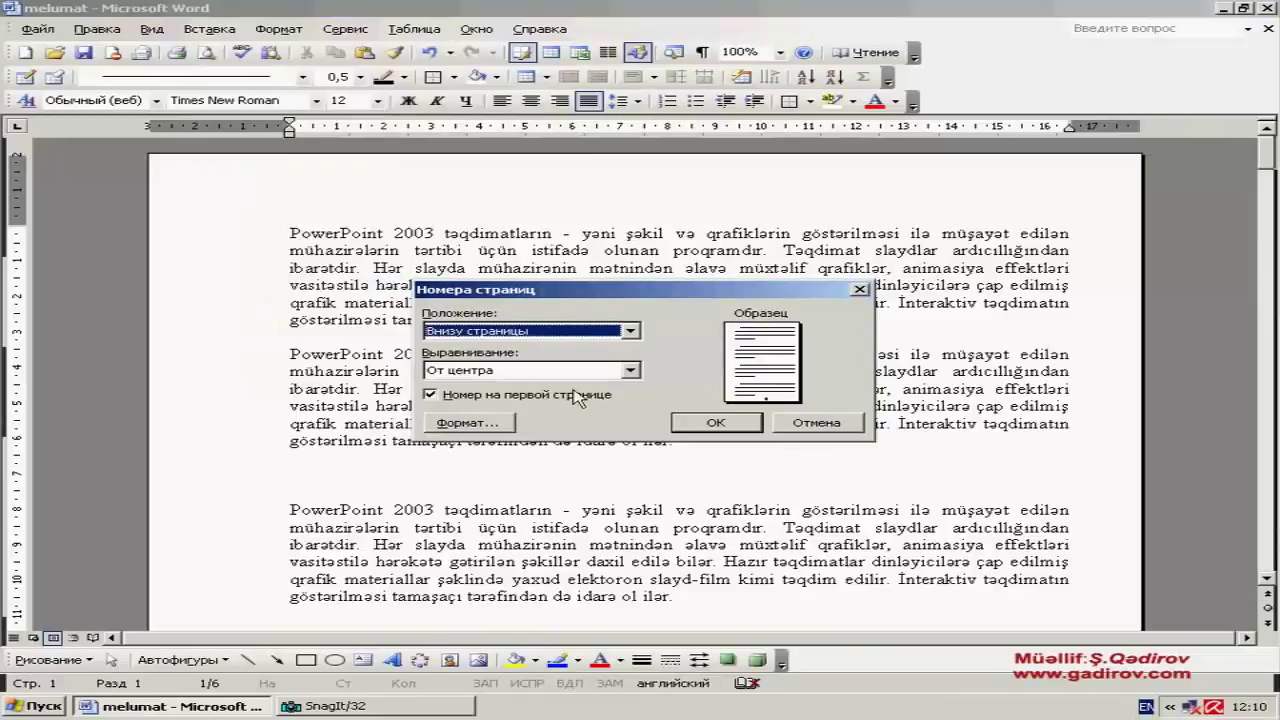
{"action": "left_click", "coordinate": [484, 424]}
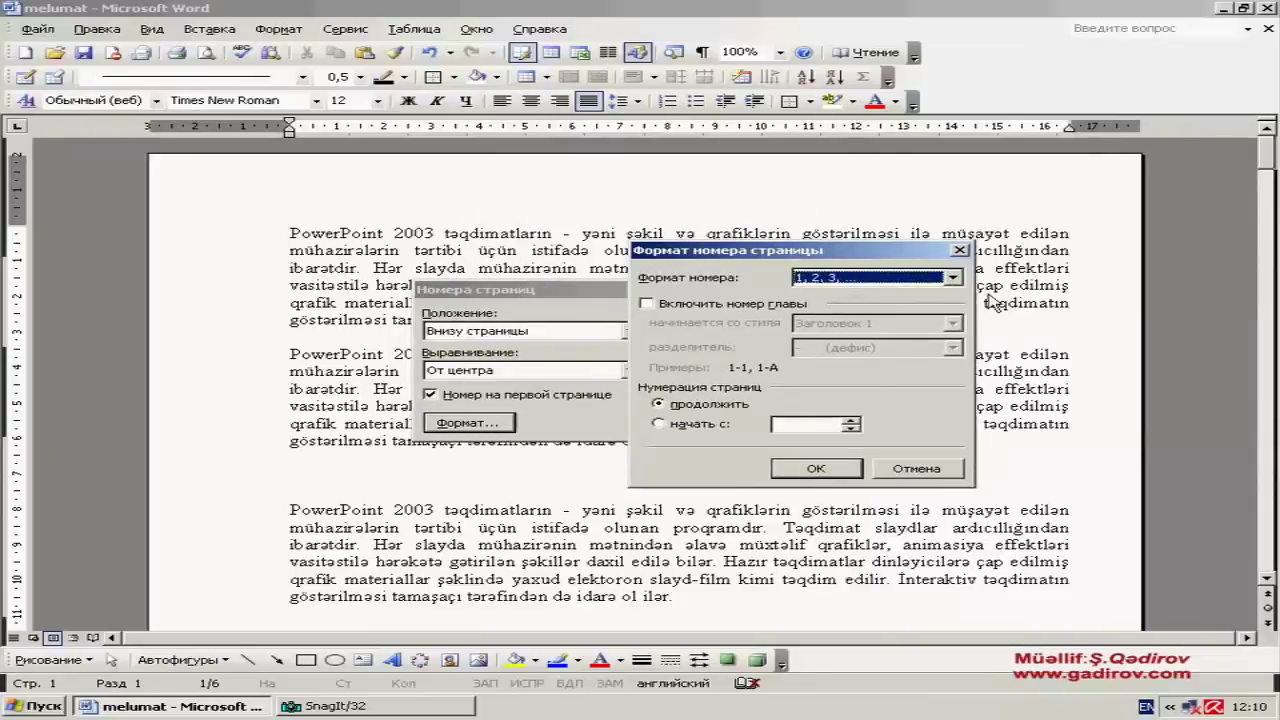
{"action": "left_click", "coordinate": [954, 278]}
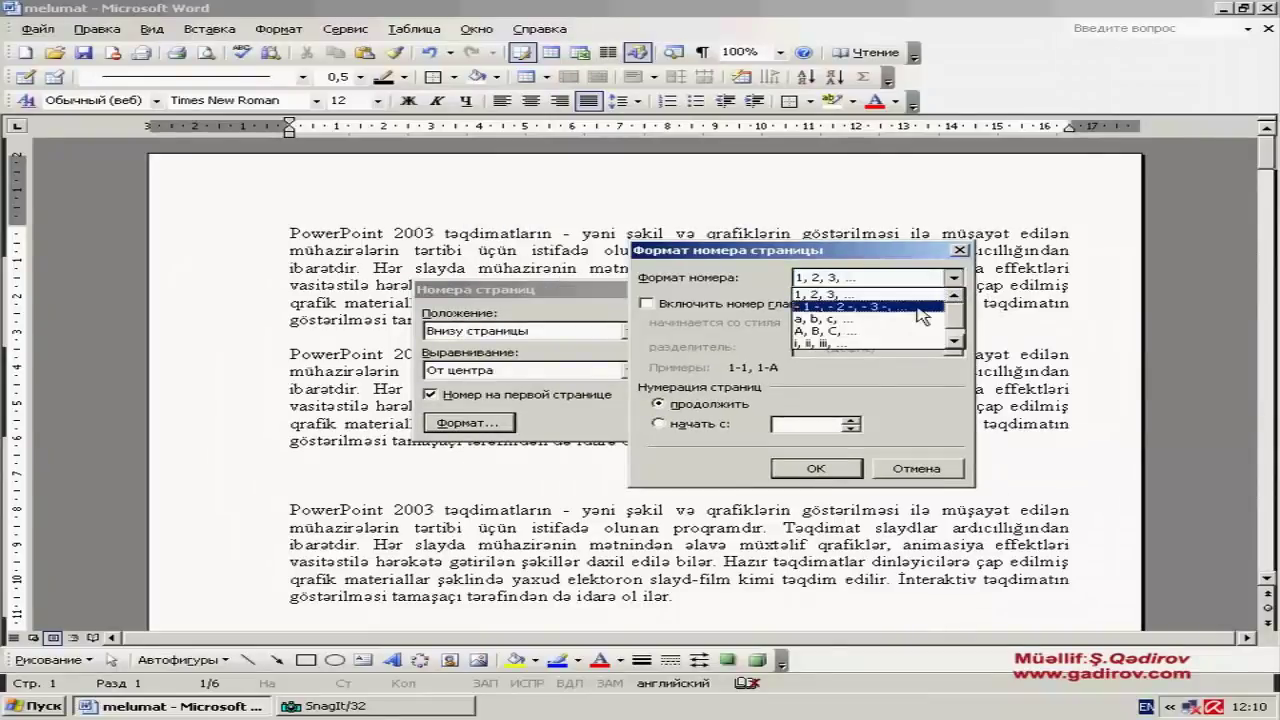
{"action": "left_click", "coordinate": [922, 316]}
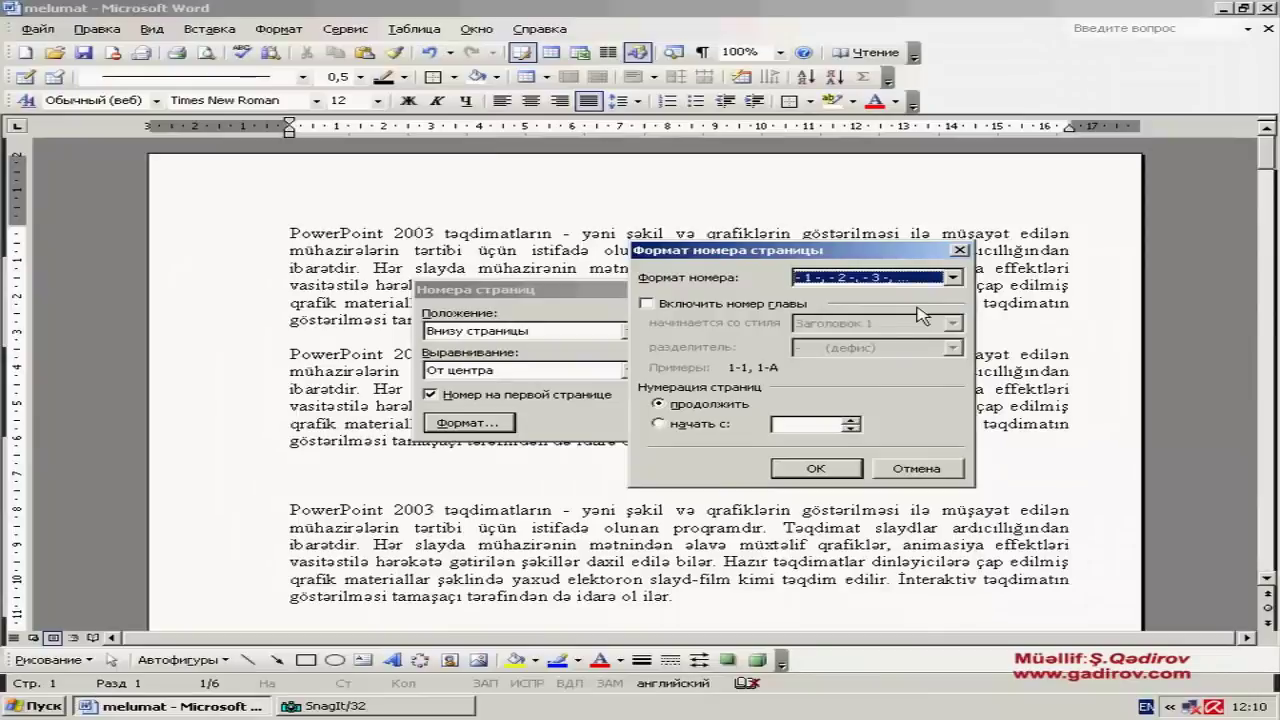
{"action": "left_click", "coordinate": [798, 469]}
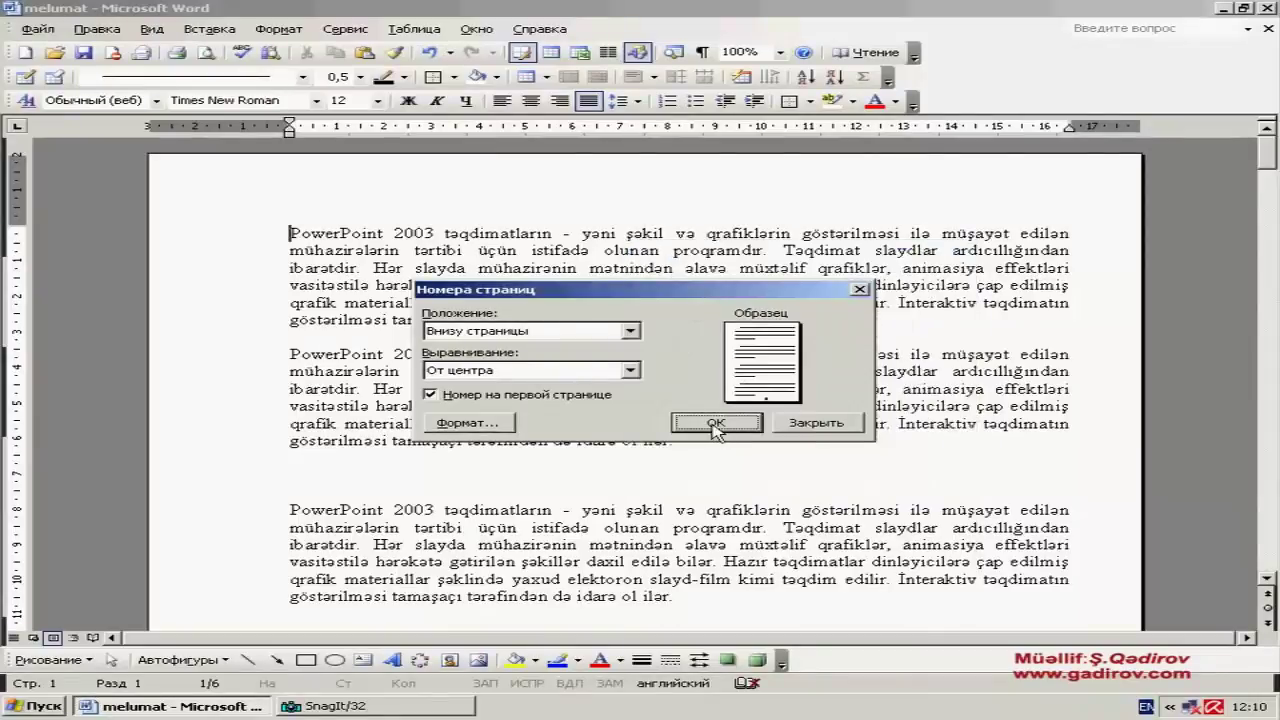
{"action": "left_click", "coordinate": [716, 425]}
Turn off 'Show number on first page' in the Page Numbers settings.
{"action": "scroll", "coordinate": [686, 518], "scroll_direction": "down", "scroll_amount": 2}
{"action": "scroll", "coordinate": [686, 518], "scroll_direction": "down", "scroll_amount": 3}
{"action": "scroll", "coordinate": [688, 503], "scroll_direction": "down", "scroll_amount": 2}
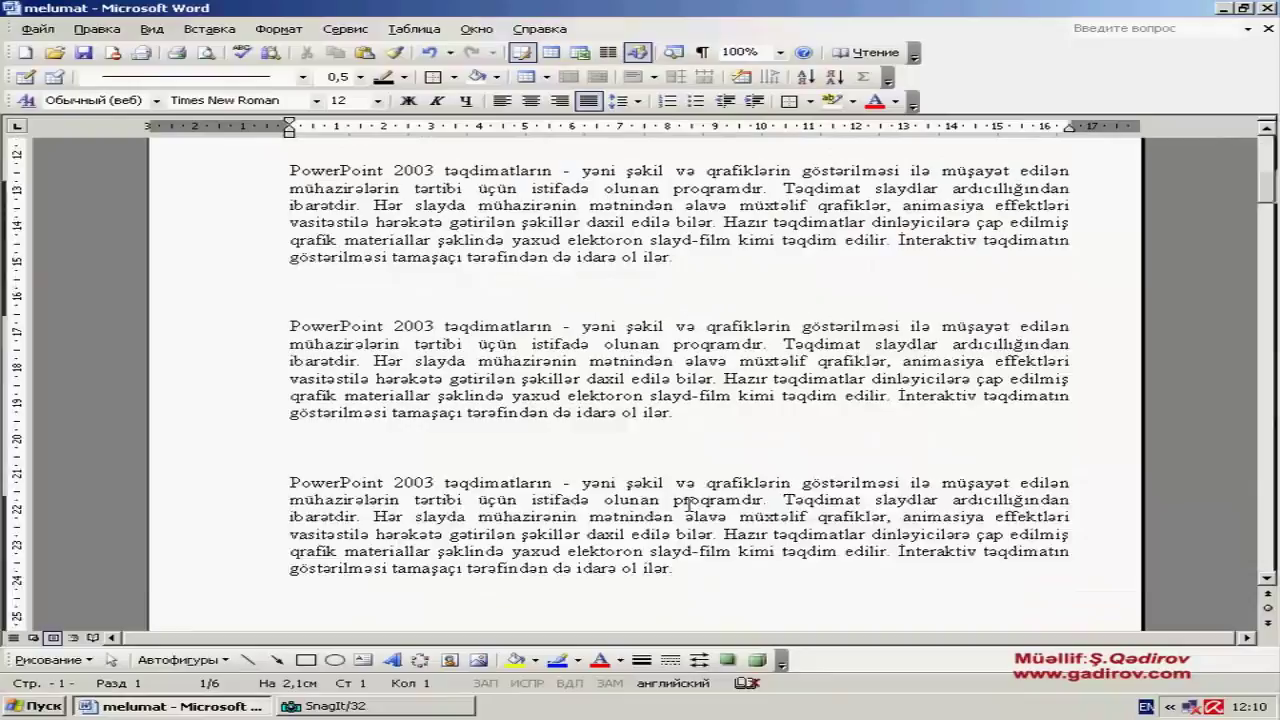
{"action": "scroll", "coordinate": [688, 503], "scroll_direction": "down", "scroll_amount": 3}
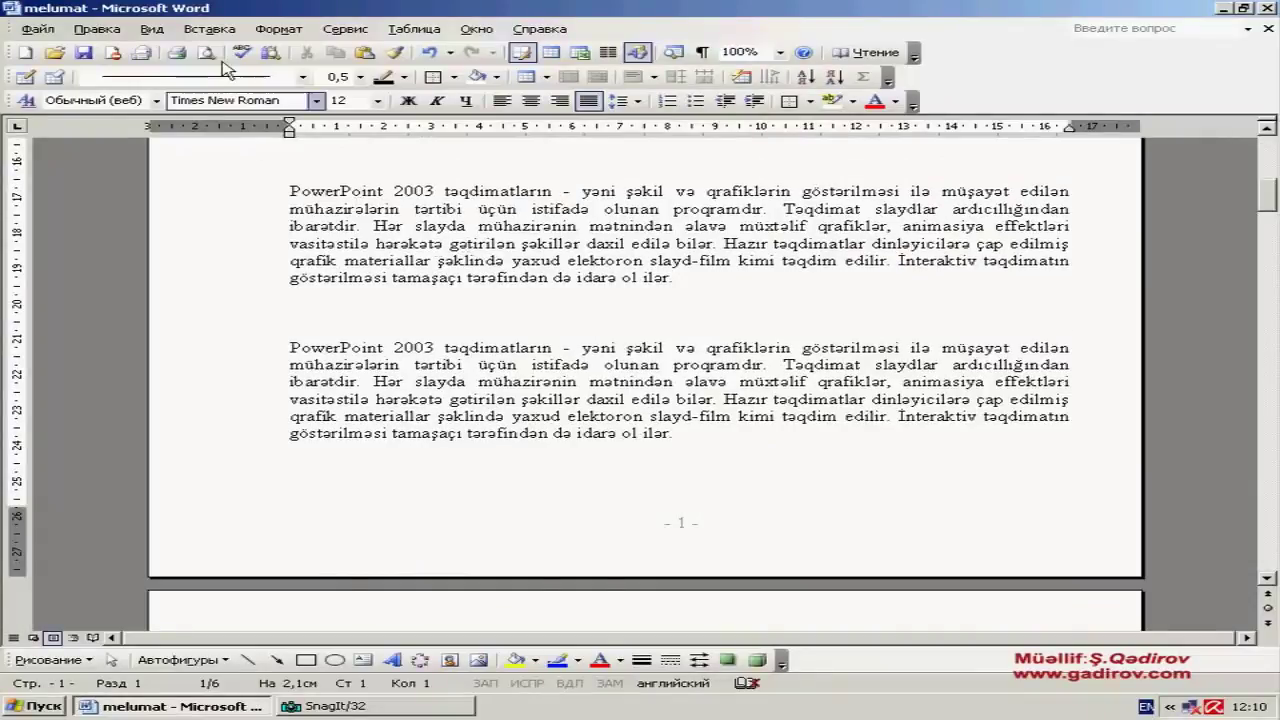
{"action": "left_click", "coordinate": [209, 28]}
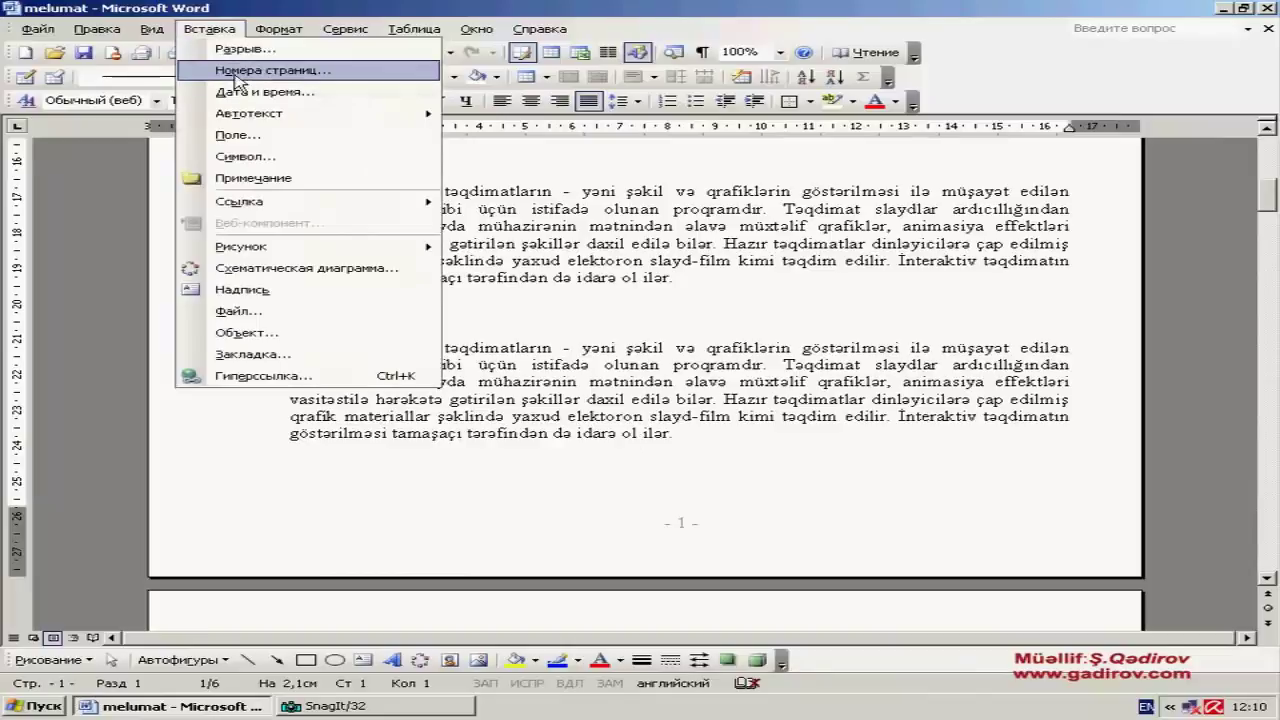
{"action": "left_click", "coordinate": [236, 78]}
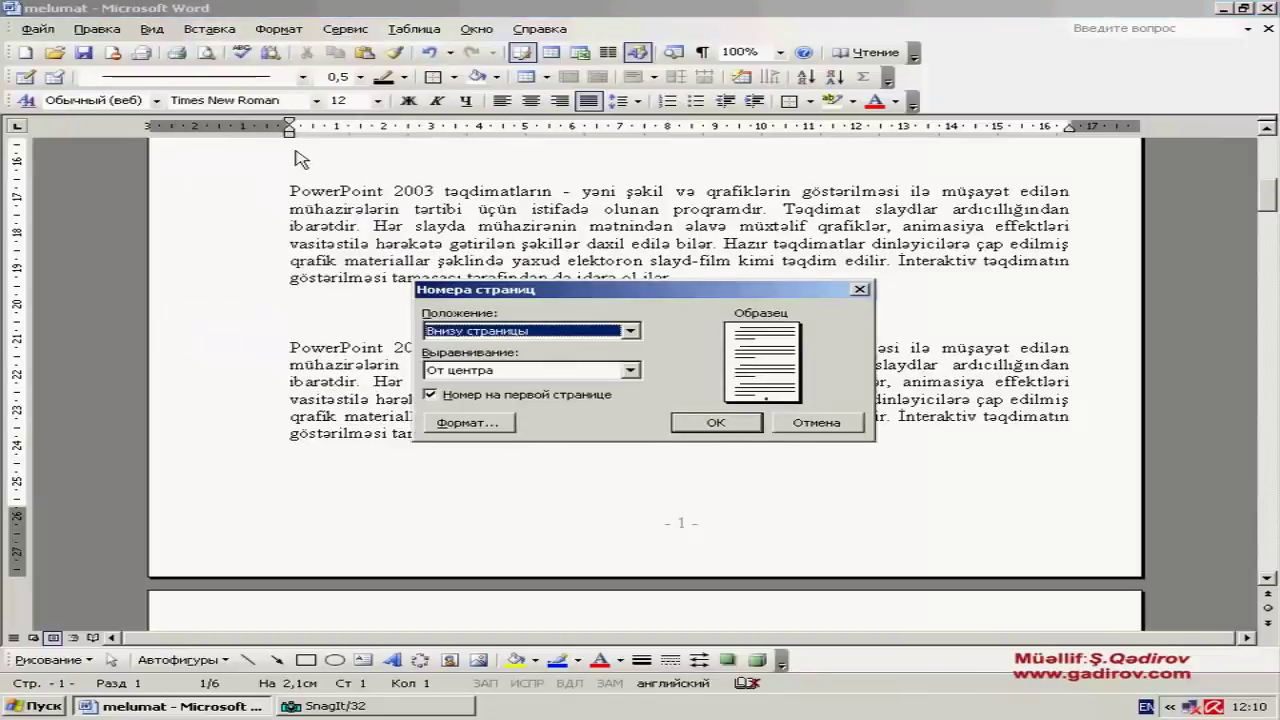
{"action": "left_click", "coordinate": [431, 396]}
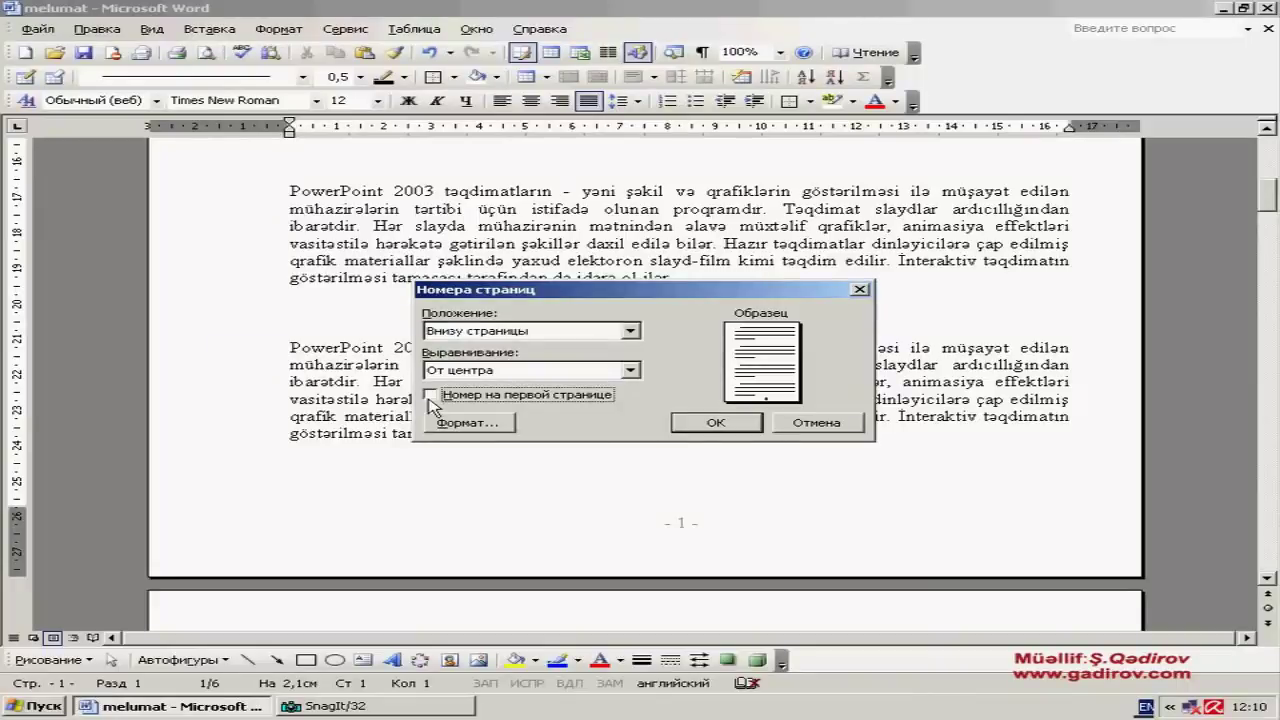
{"action": "left_click", "coordinate": [716, 424]}
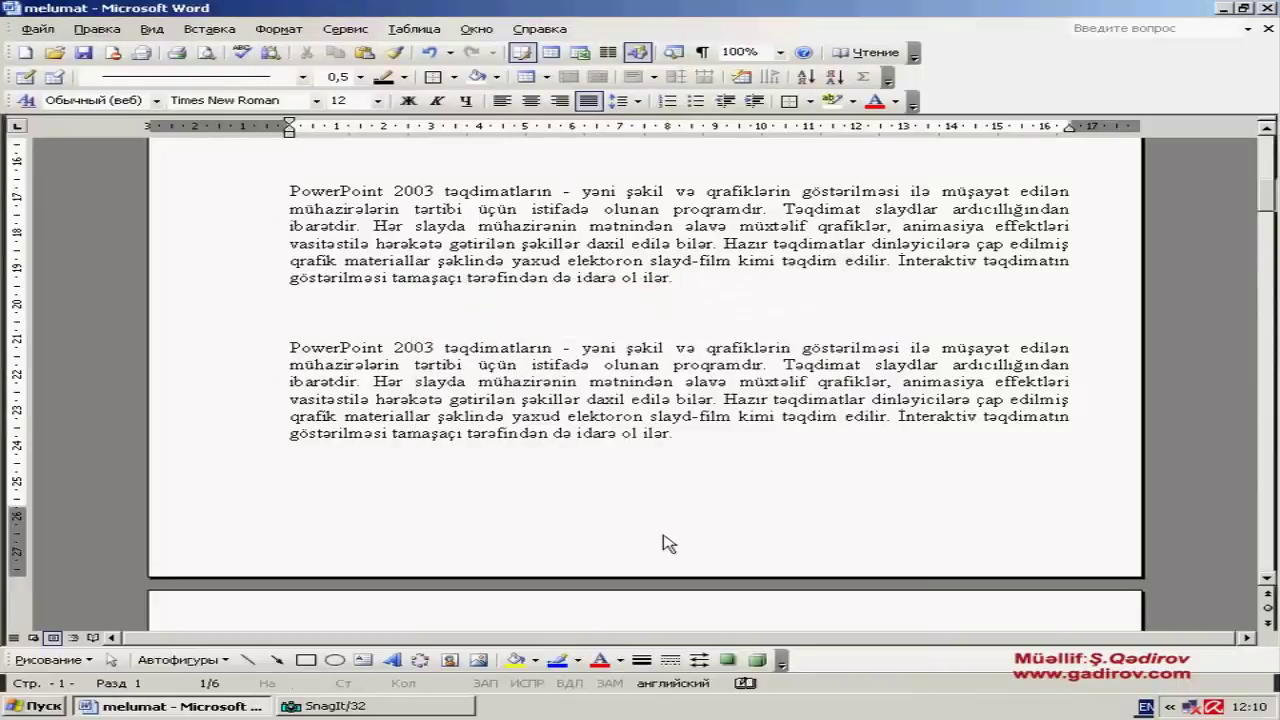
Scroll through the pages to confirm page two still shows '- 2 -'.
{"action": "scroll", "coordinate": [670, 528], "scroll_direction": "down", "scroll_amount": 3}
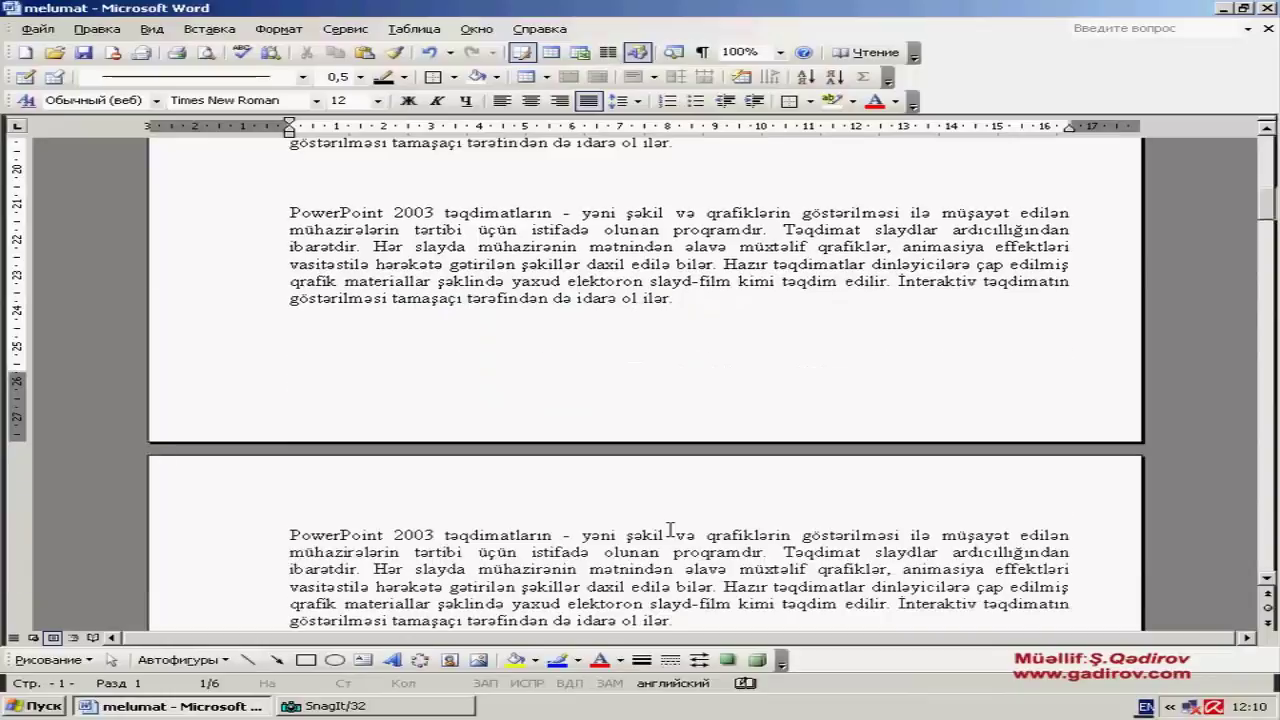
{"action": "scroll", "coordinate": [670, 530], "scroll_direction": "down", "scroll_amount": 3}
{"action": "scroll", "coordinate": [670, 535], "scroll_direction": "down", "scroll_amount": 3}
{"action": "scroll", "coordinate": [670, 537], "scroll_direction": "down", "scroll_amount": 3}
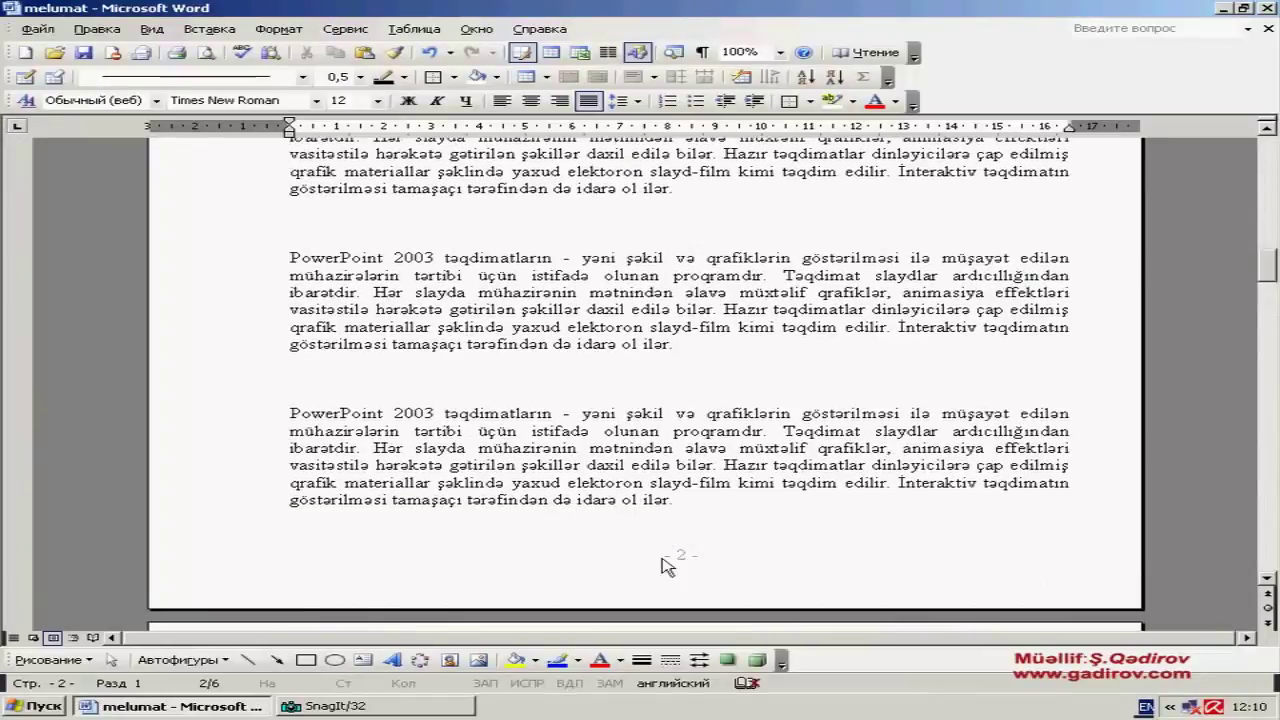
{"action": "scroll", "coordinate": [668, 566], "scroll_direction": "up", "scroll_amount": 5}
{"action": "scroll", "coordinate": [668, 566], "scroll_direction": "up", "scroll_amount": 4}
{"action": "scroll", "coordinate": [664, 563], "scroll_direction": "up", "scroll_amount": 4}
{"action": "scroll", "coordinate": [660, 560], "scroll_direction": "up", "scroll_amount": 4}
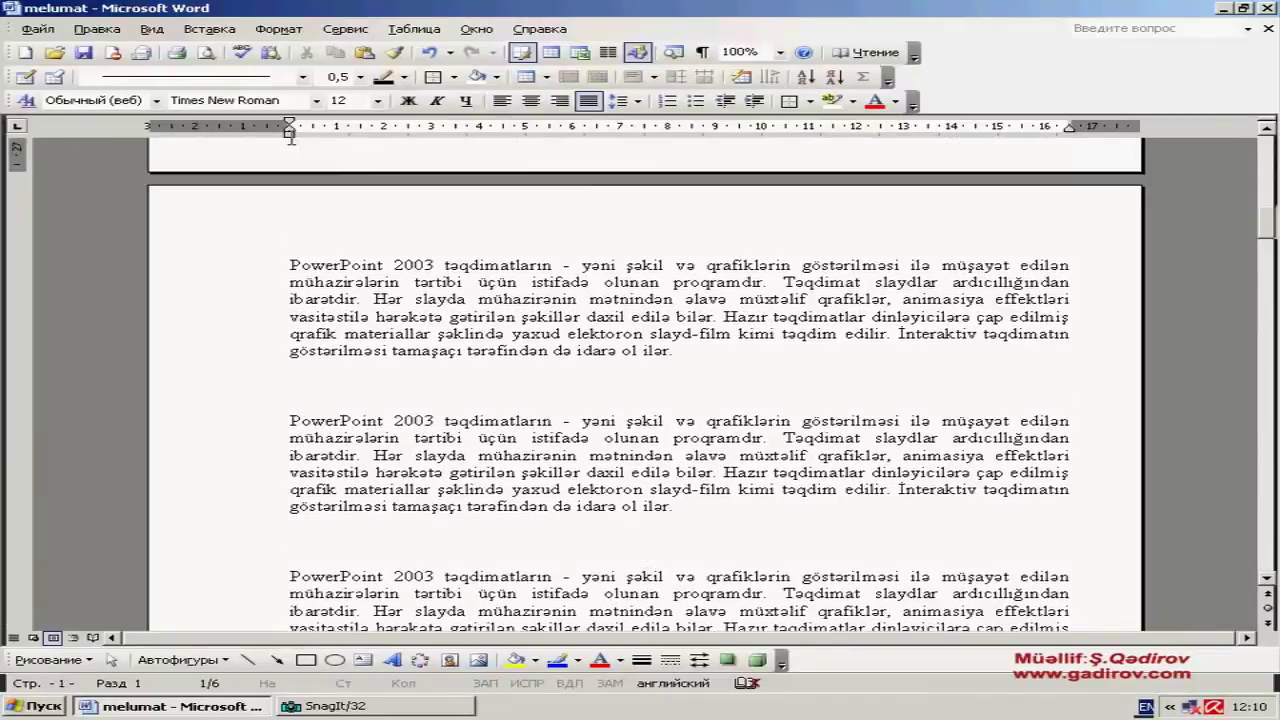
{"action": "left_click", "coordinate": [212, 29]}
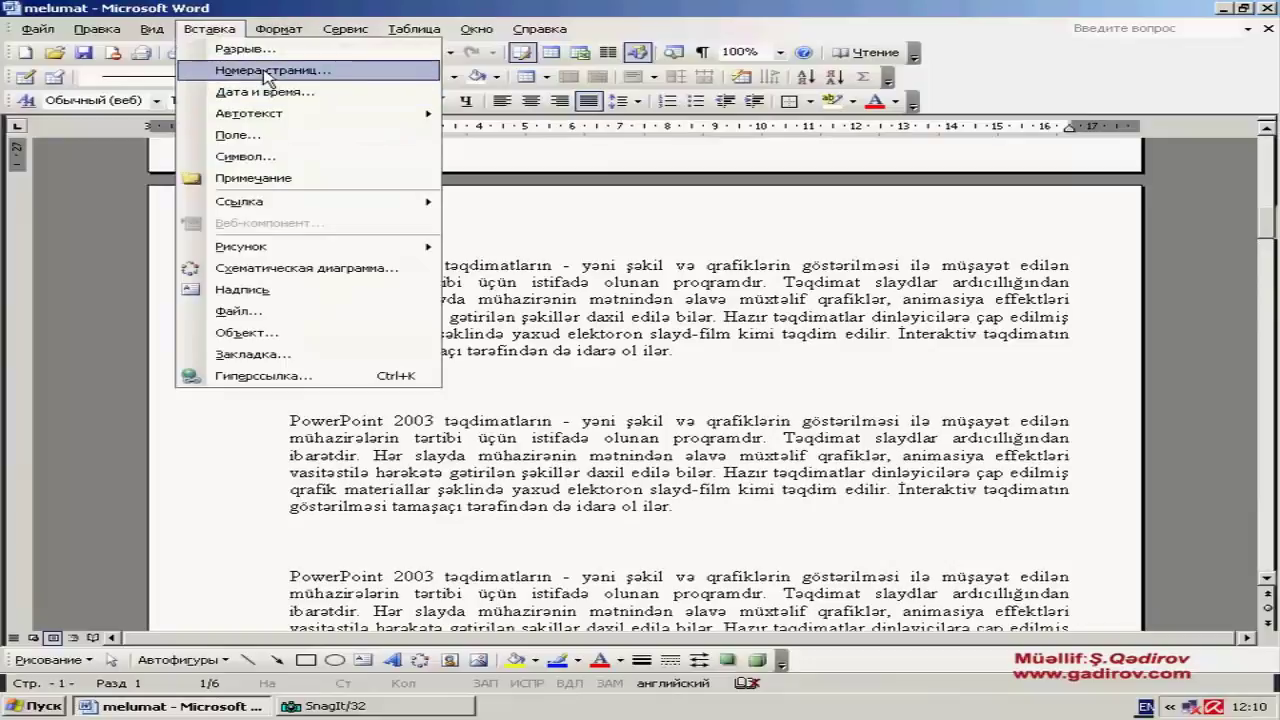
Re-enable the first-page number and set page numbering to start at 3.
{"action": "left_click", "coordinate": [267, 72]}
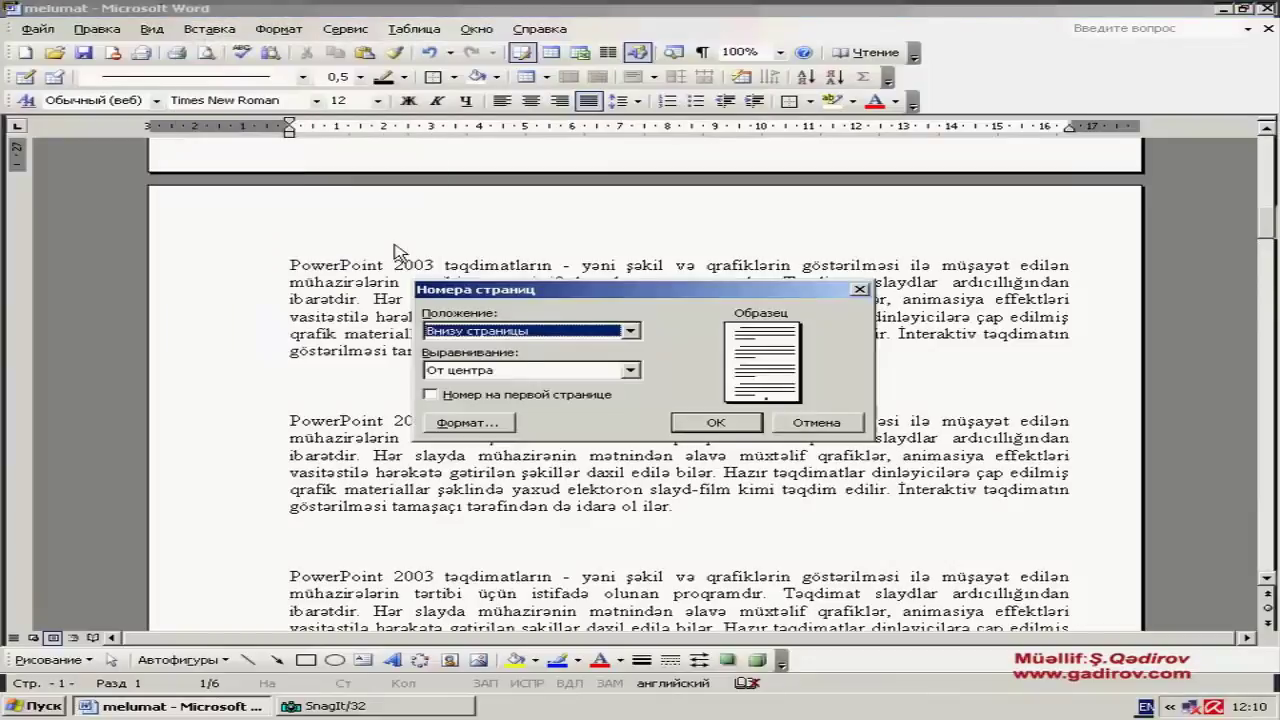
{"action": "left_click", "coordinate": [434, 395]}
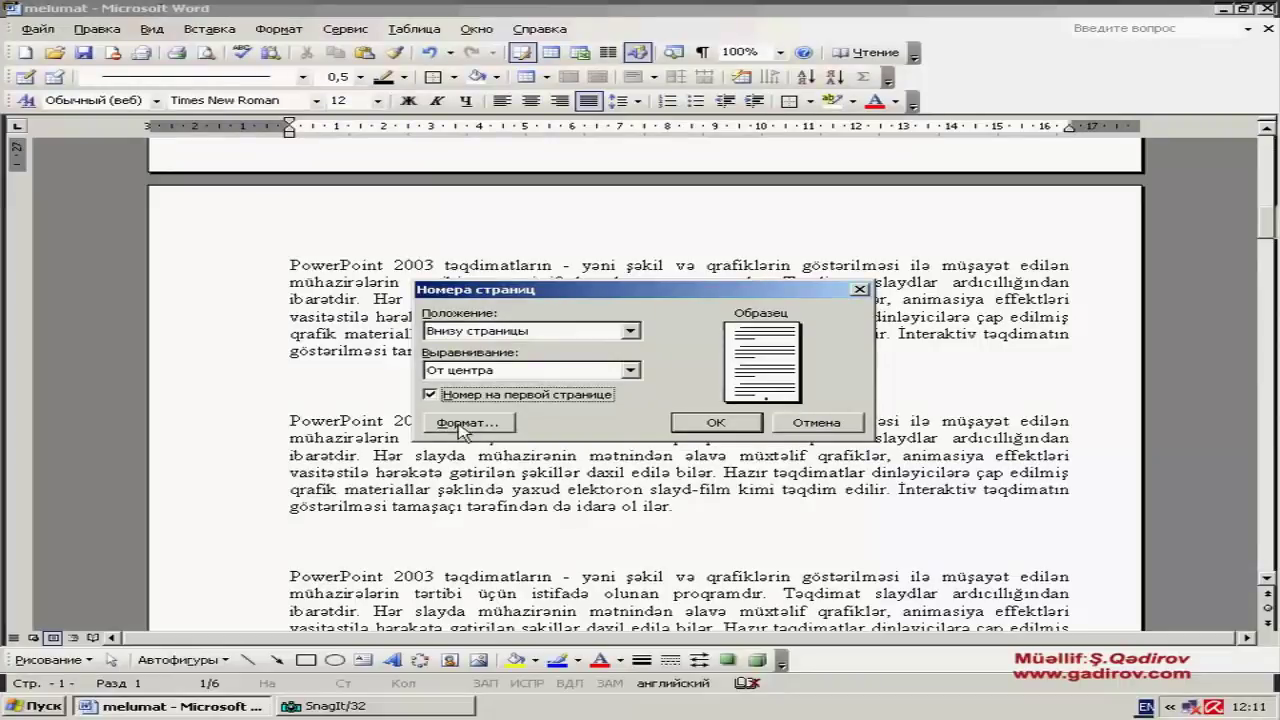
{"action": "left_click", "coordinate": [461, 425]}
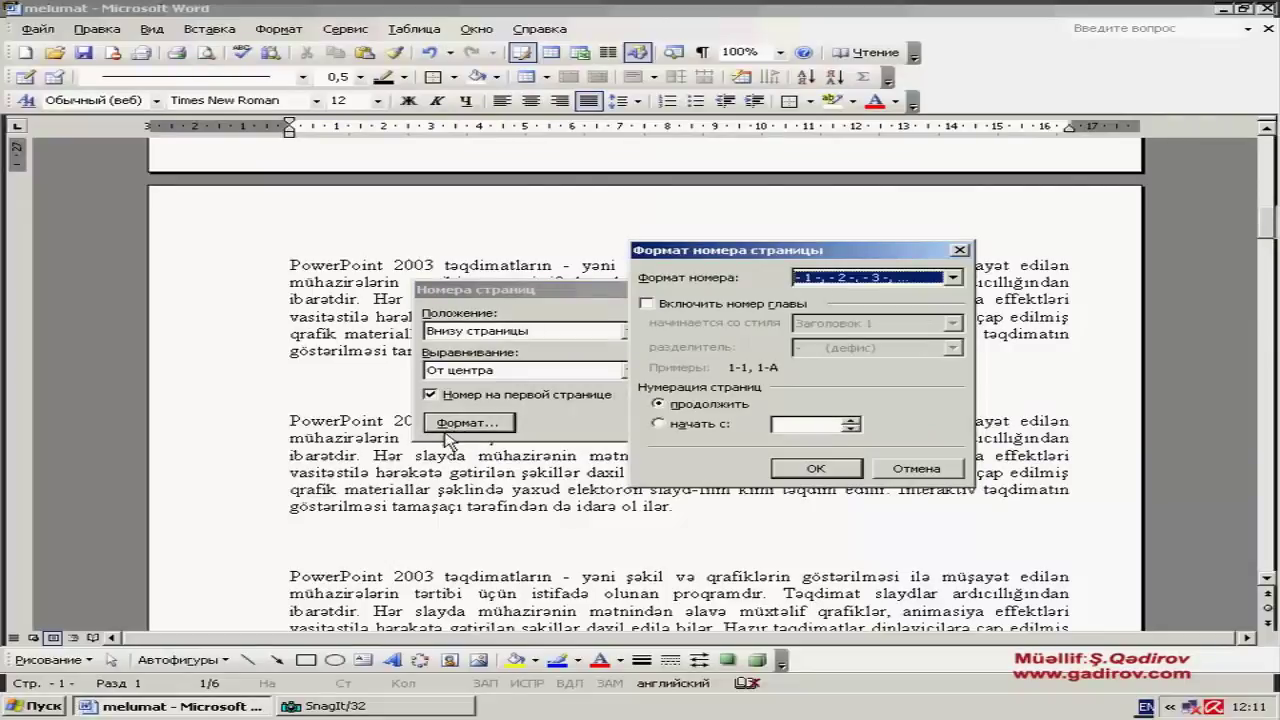
{"action": "left_click", "coordinate": [662, 425]}
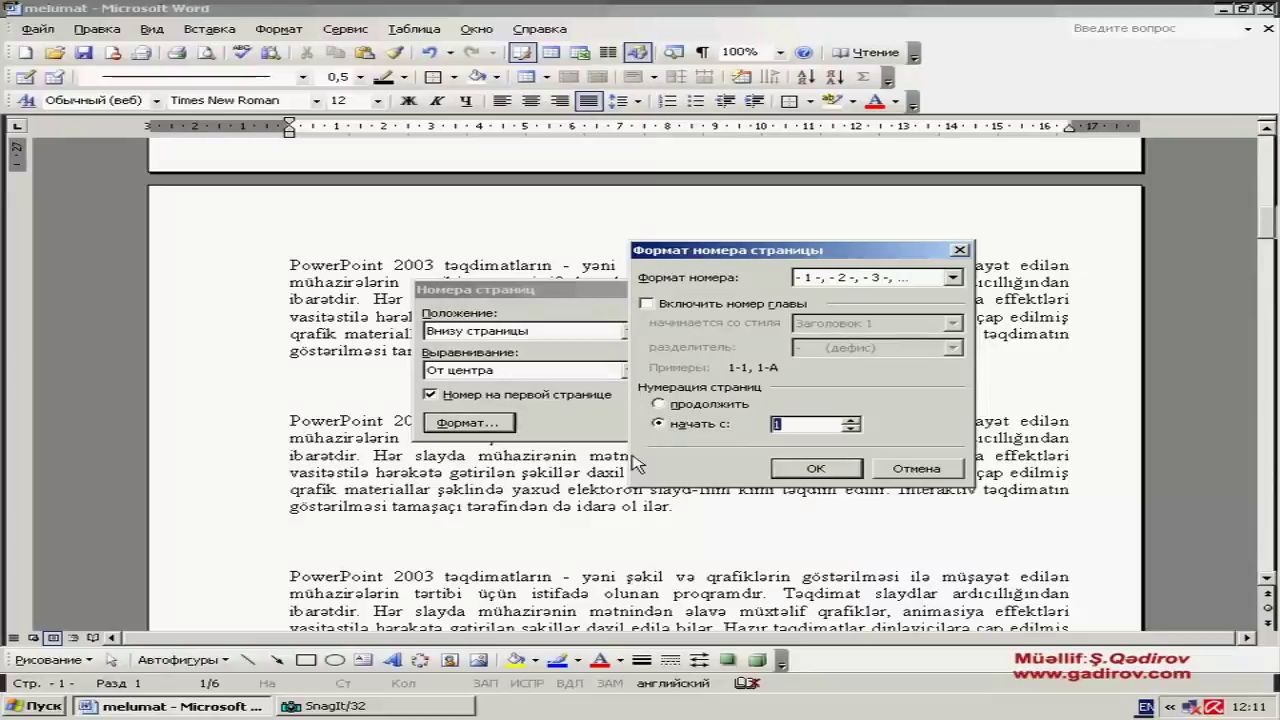
{"action": "type", "text": "3"}
{"action": "left_click", "coordinate": [813, 470]}
{"action": "left_click", "coordinate": [718, 425]}
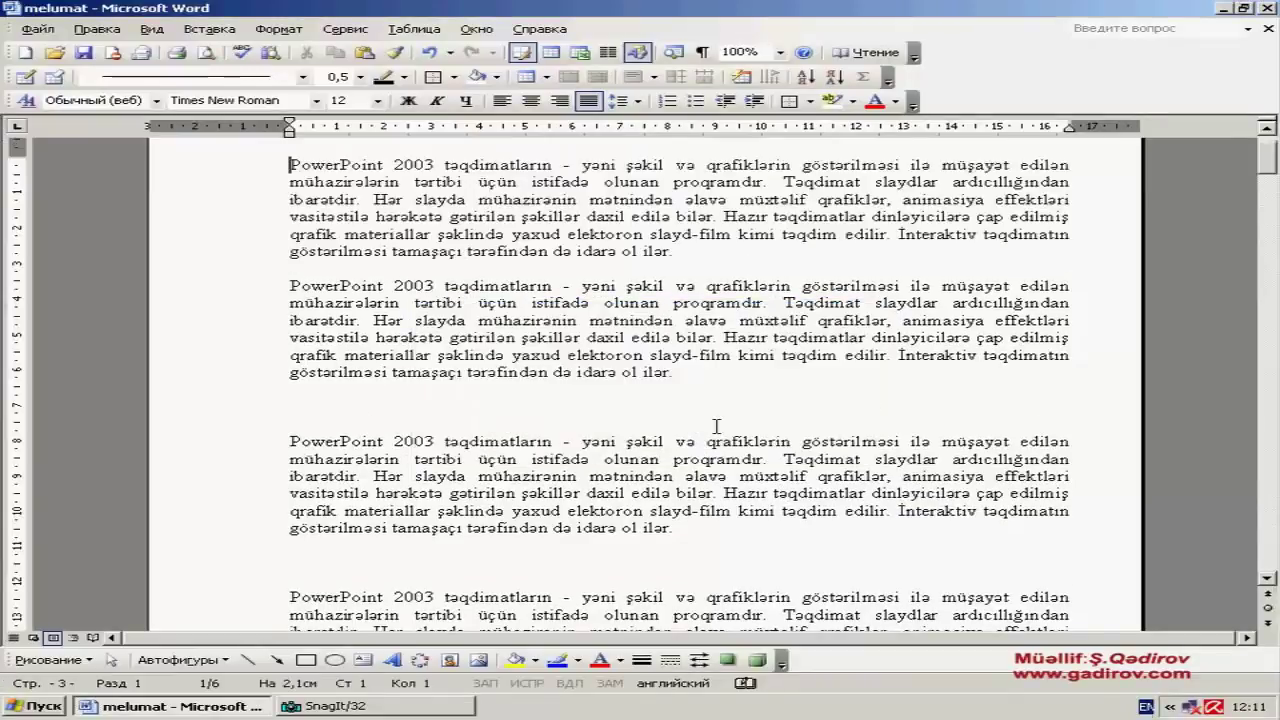
{"action": "scroll", "coordinate": [701, 369], "scroll_direction": "down", "scroll_amount": 3}
{"action": "scroll", "coordinate": [701, 369], "scroll_direction": "down", "scroll_amount": 4}
{"action": "scroll", "coordinate": [701, 369], "scroll_direction": "down", "scroll_amount": 5}
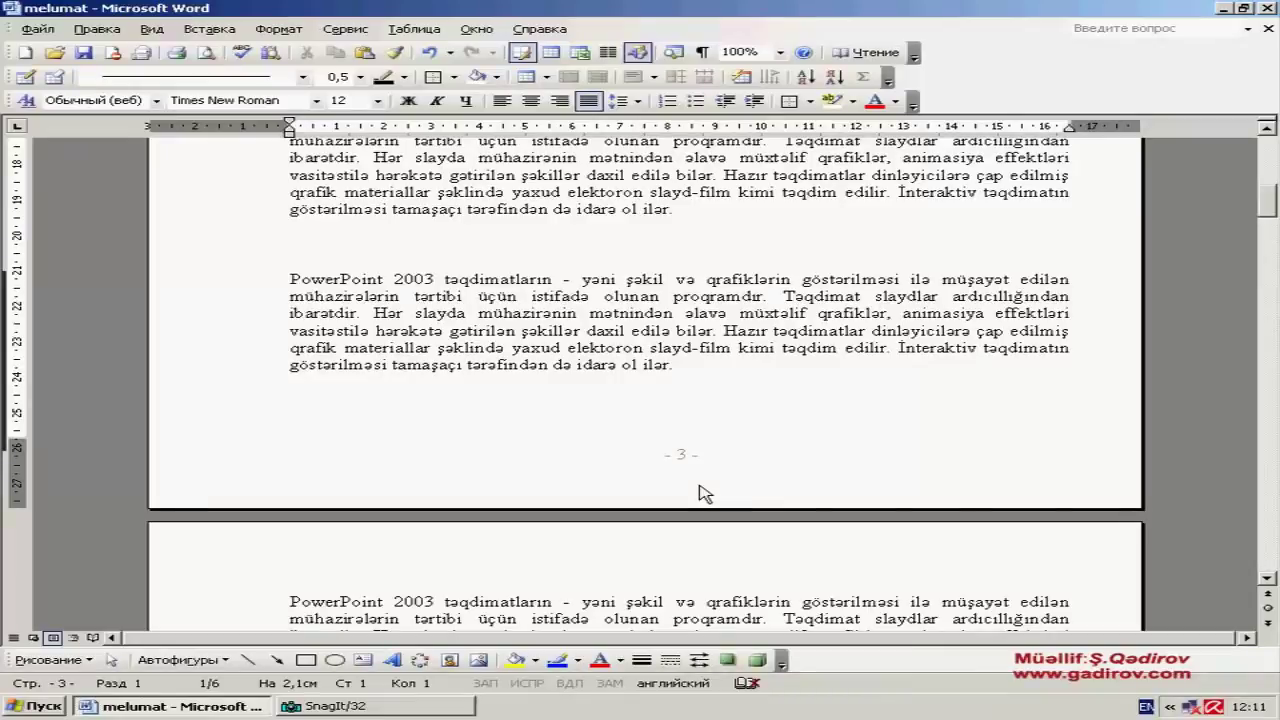
{"action": "scroll", "coordinate": [694, 486], "scroll_direction": "up", "scroll_amount": 1}
{"action": "scroll", "coordinate": [680, 443], "scroll_direction": "up", "scroll_amount": 2}
{"action": "scroll", "coordinate": [680, 443], "scroll_direction": "up", "scroll_amount": 2}
{"action": "scroll", "coordinate": [680, 443], "scroll_direction": "up", "scroll_amount": 1}
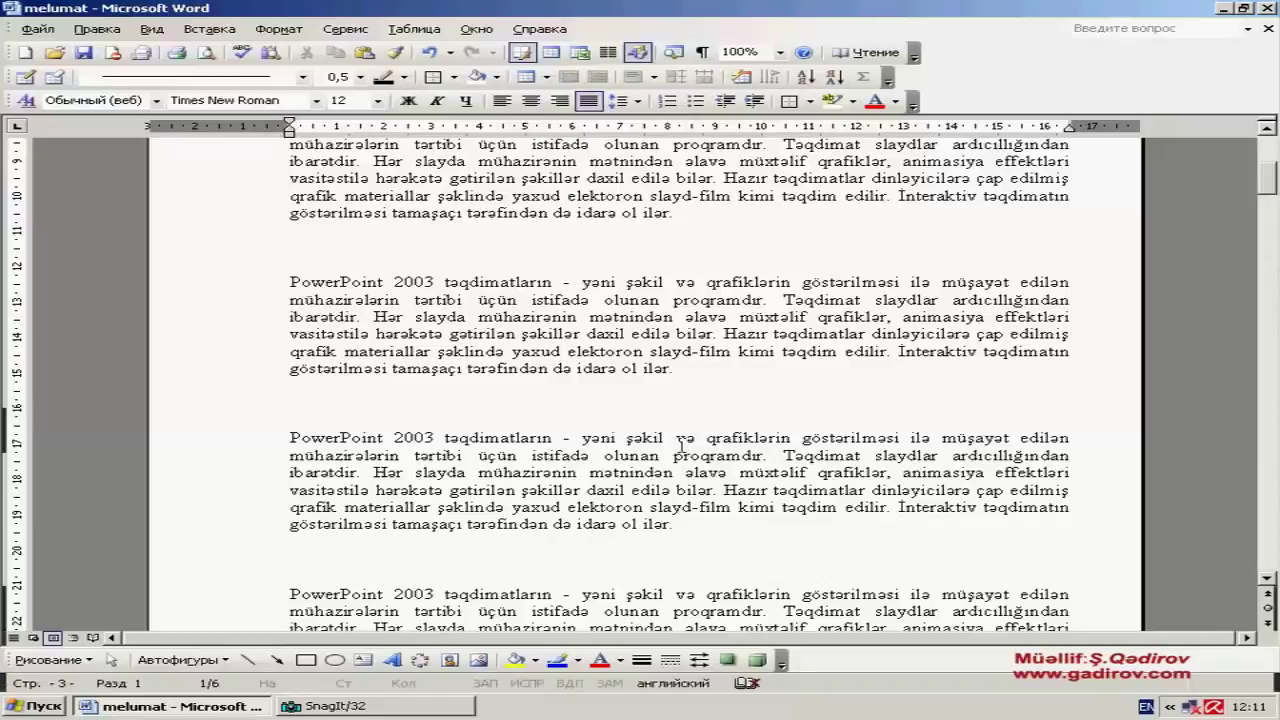
{"action": "scroll", "coordinate": [679, 460], "scroll_direction": "down", "scroll_amount": 2}
{"action": "scroll", "coordinate": [678, 474], "scroll_direction": "down", "scroll_amount": 1}
{"action": "scroll", "coordinate": [678, 474], "scroll_direction": "down", "scroll_amount": 2}
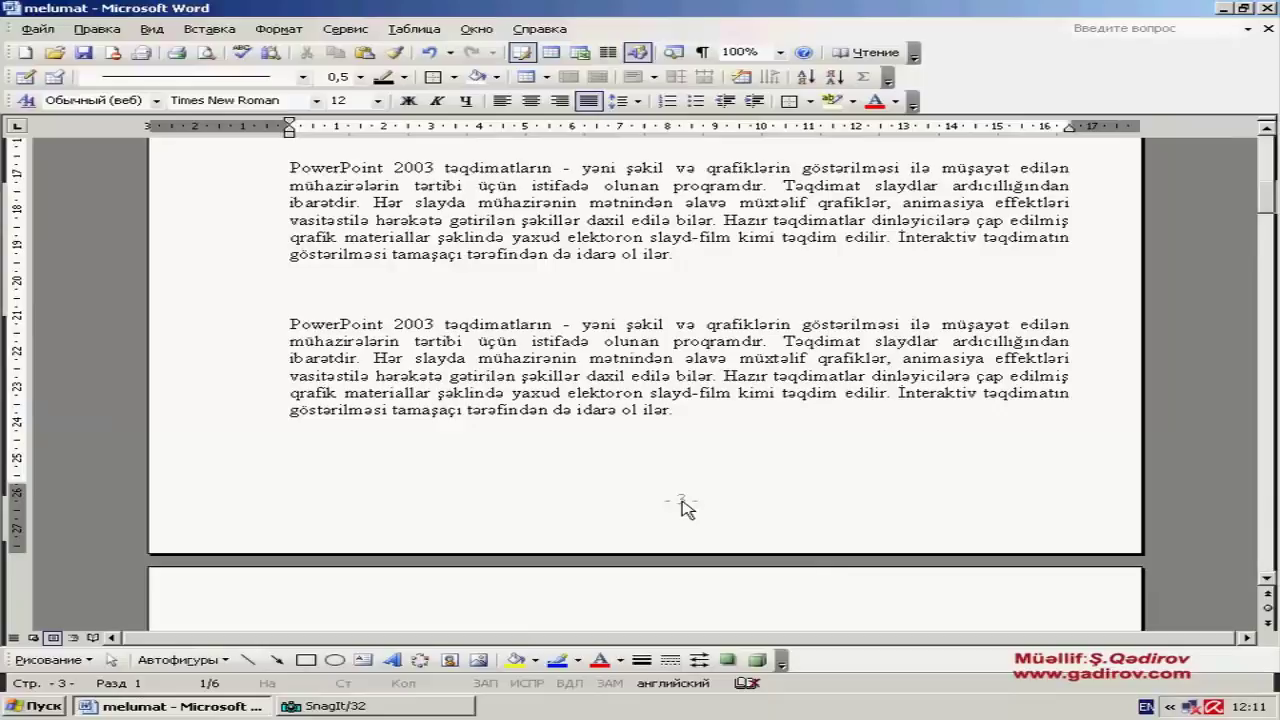
Delete the '- 3 -' page number field from the footer and close footer editing.
{"action": "double_click", "coordinate": [681, 499]}
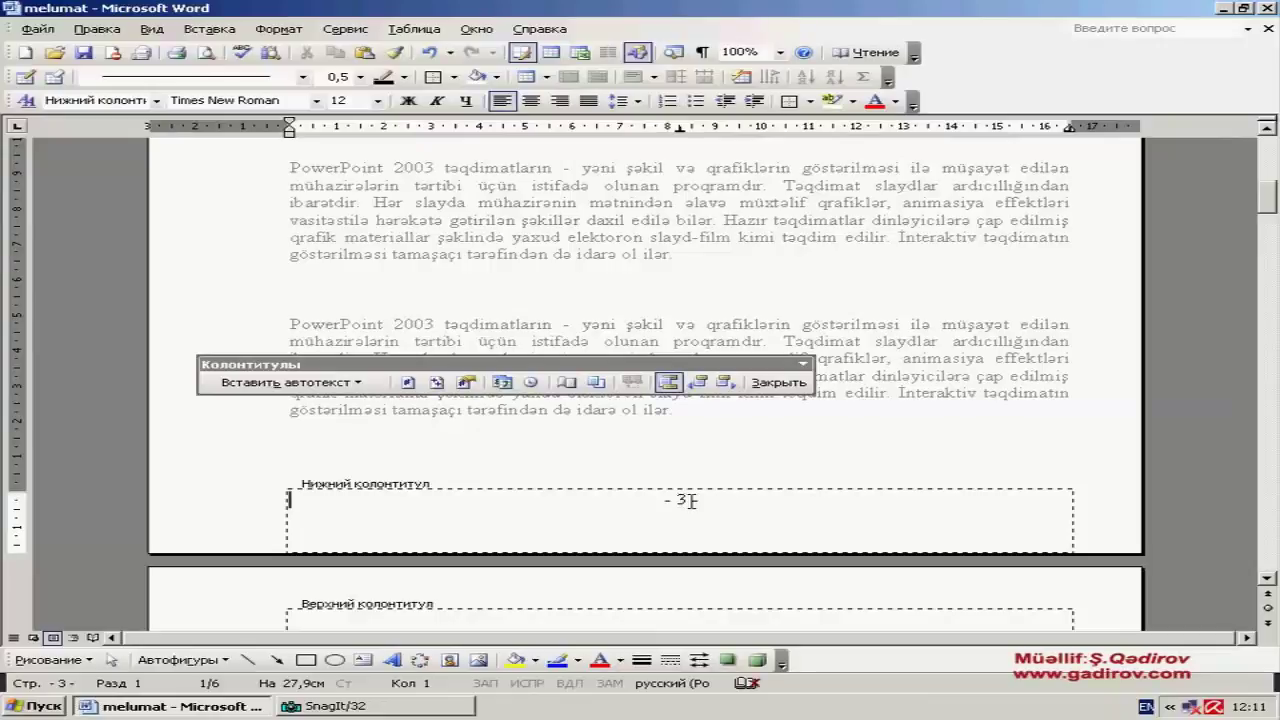
{"action": "left_click", "coordinate": [681, 499]}
{"action": "double_click", "coordinate": [681, 500]}
{"action": "key", "text": "Delete"}
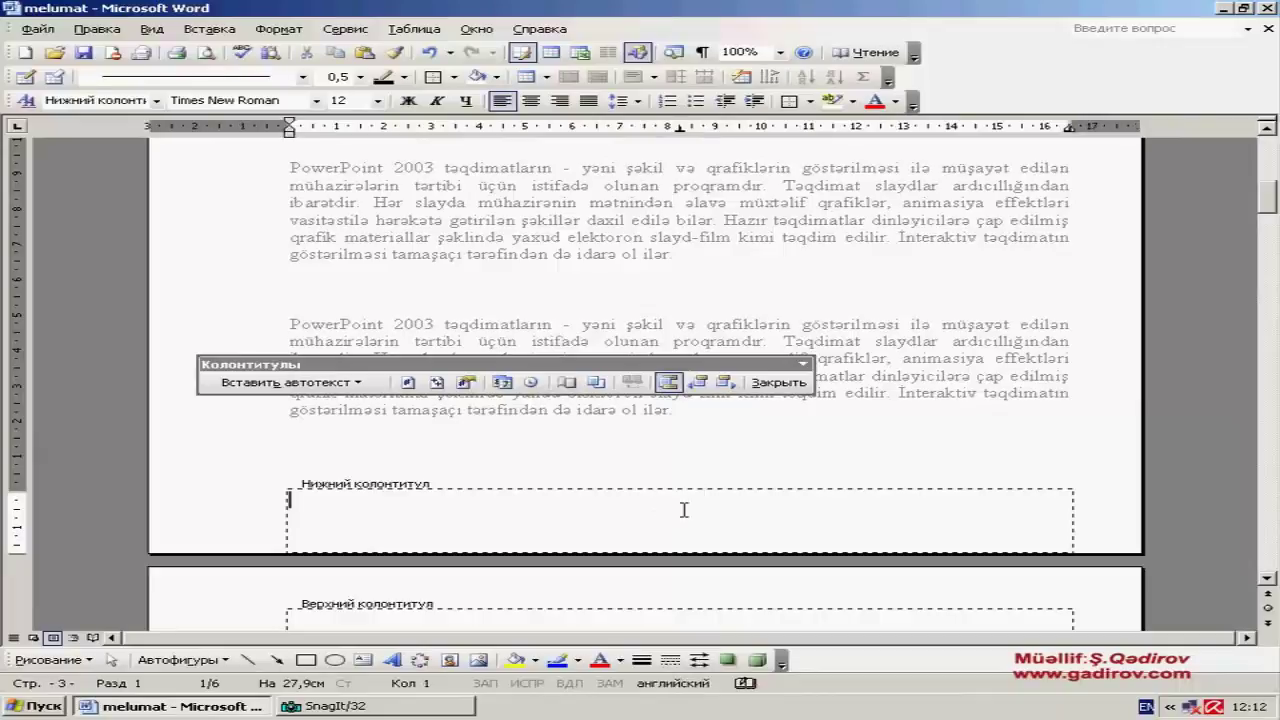
{"action": "left_click", "coordinate": [772, 383]}
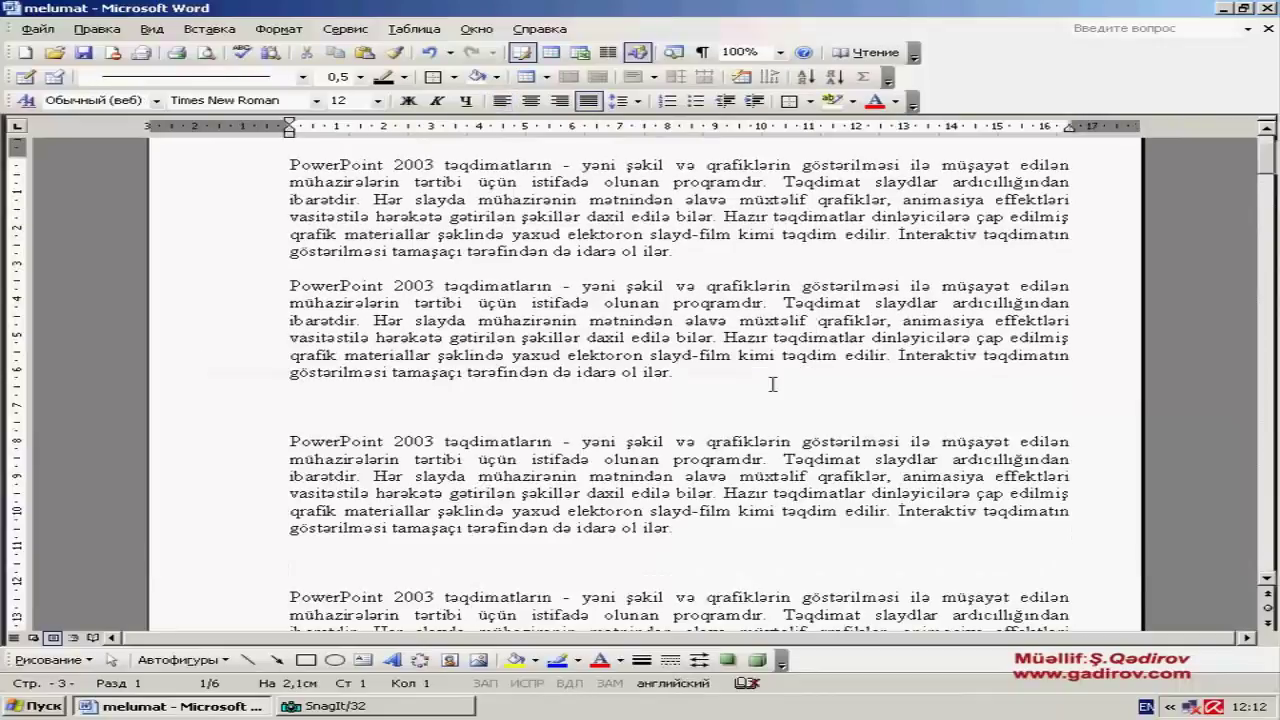
Scroll down through the document to confirm no page numbers remain.
{"action": "scroll", "coordinate": [772, 383], "scroll_direction": "down", "scroll_amount": 2}
{"action": "scroll", "coordinate": [770, 388], "scroll_direction": "down", "scroll_amount": 2}
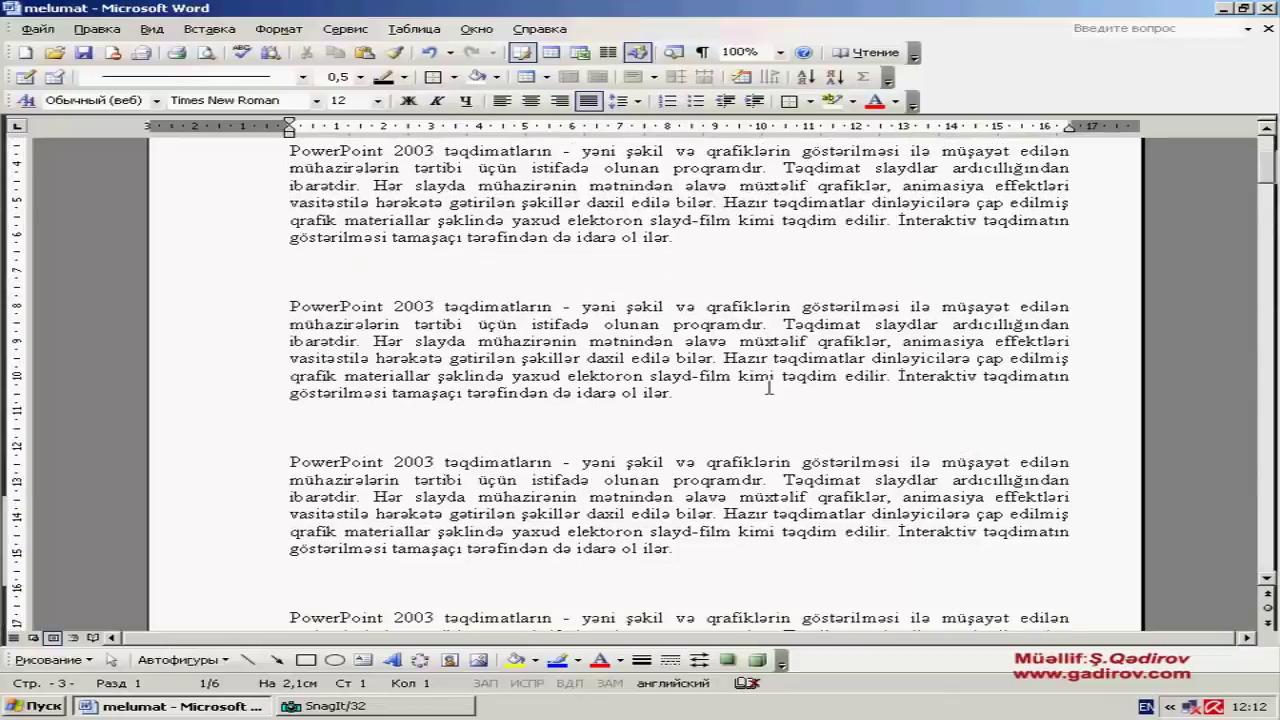
{"action": "scroll", "coordinate": [767, 395], "scroll_direction": "down", "scroll_amount": 2}
{"action": "scroll", "coordinate": [768, 396], "scroll_direction": "down", "scroll_amount": 1}
{"action": "scroll", "coordinate": [765, 405], "scroll_direction": "down", "scroll_amount": 3}
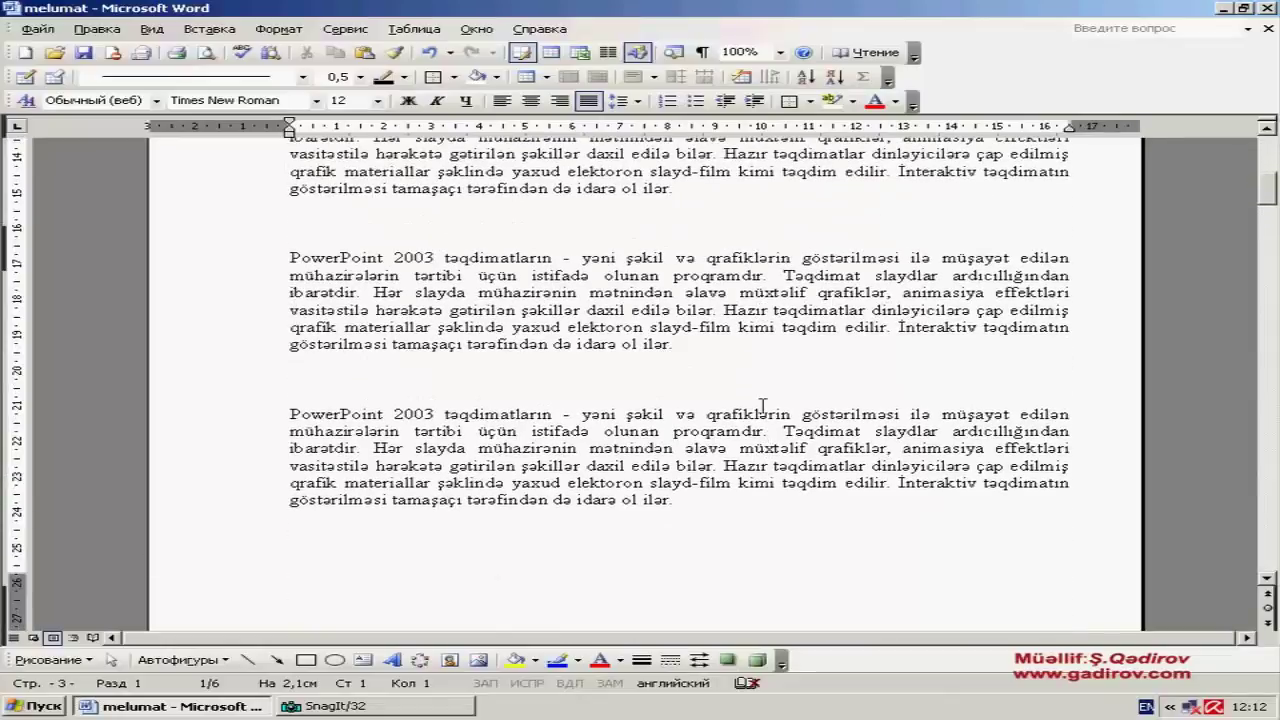
{"action": "scroll", "coordinate": [761, 419], "scroll_direction": "down", "scroll_amount": 3}
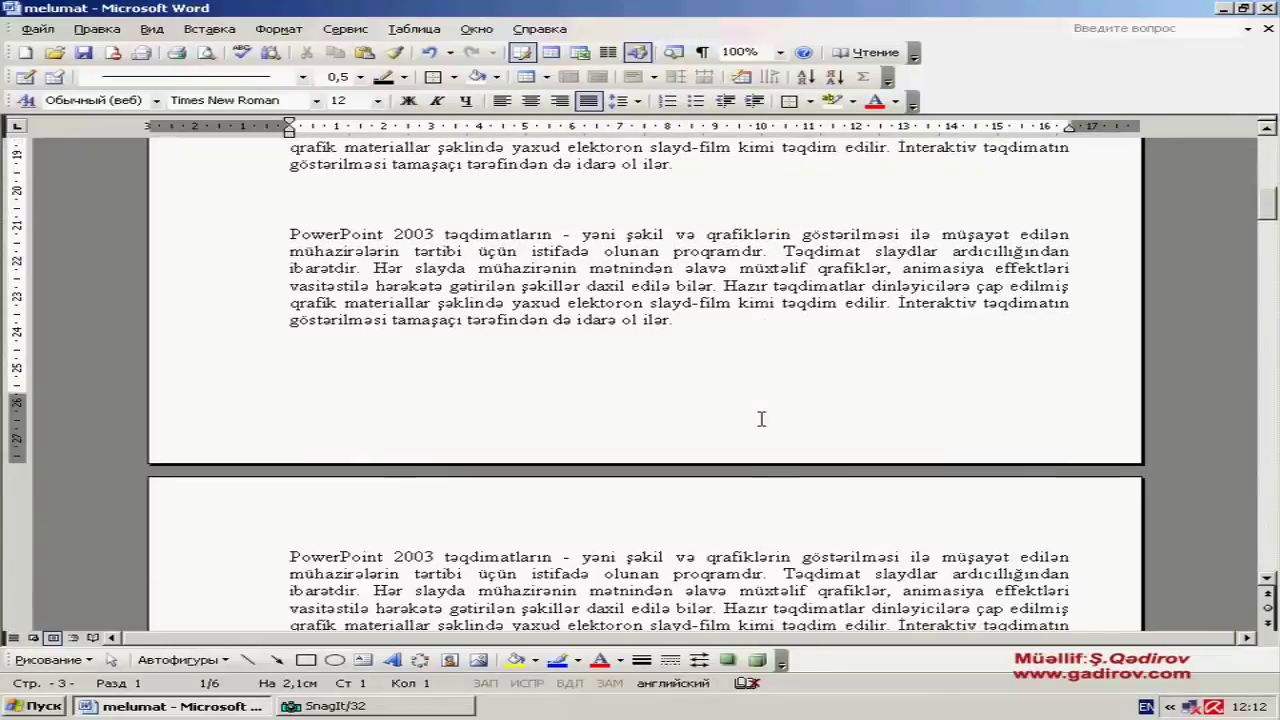